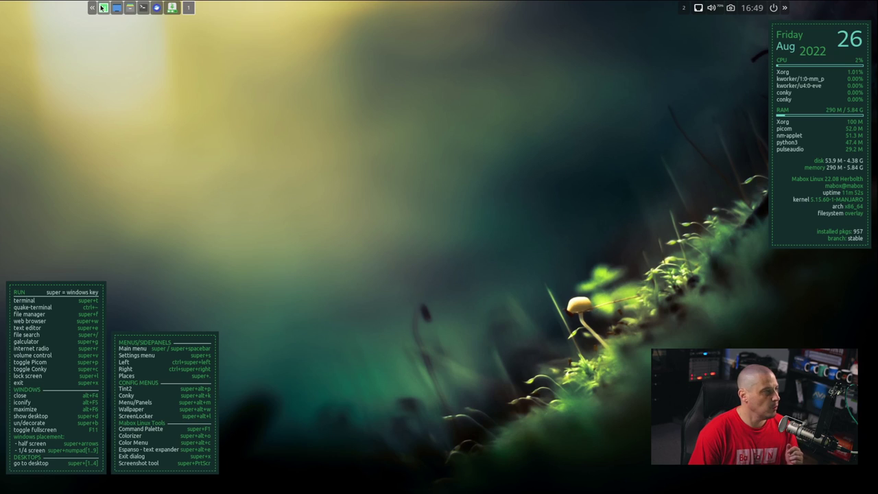
- Start the Mabox Linux installer and accept American English, the America/Chicago time zone and the default English (US) keyboard layout
{"action": "left_click", "coordinate": [172, 16]}
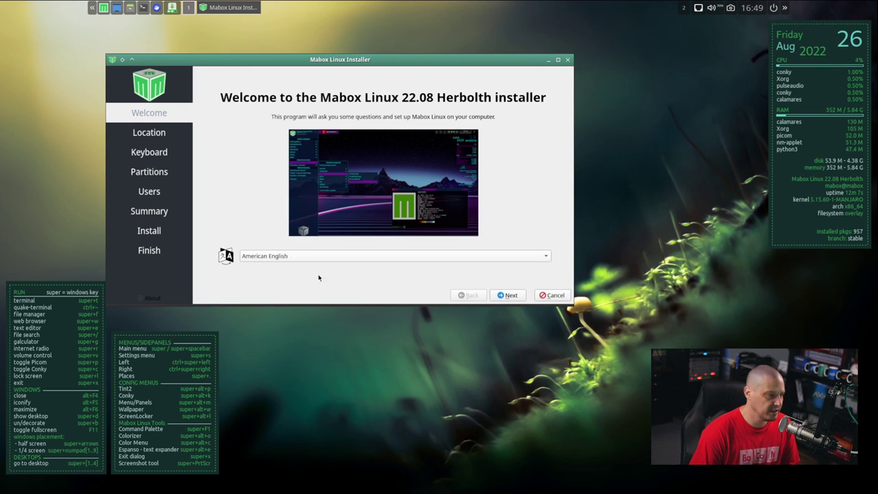
{"action": "left_click", "coordinate": [507, 295]}
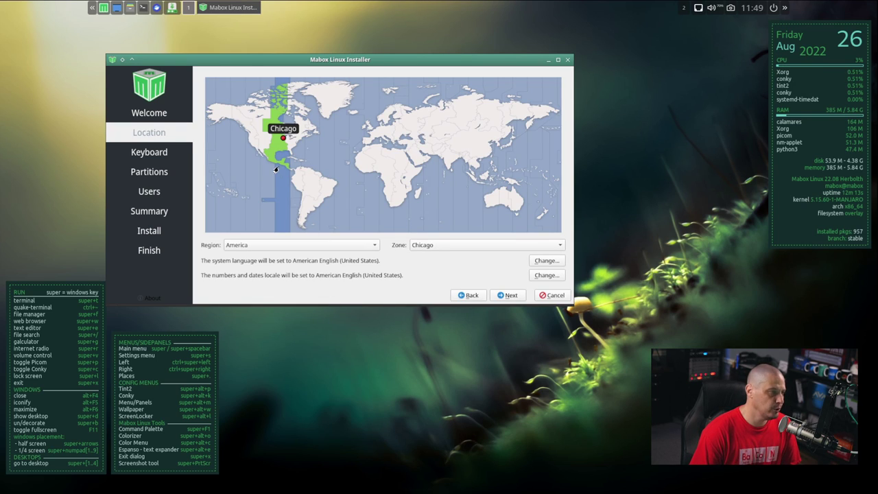
{"action": "left_click", "coordinate": [506, 295]}
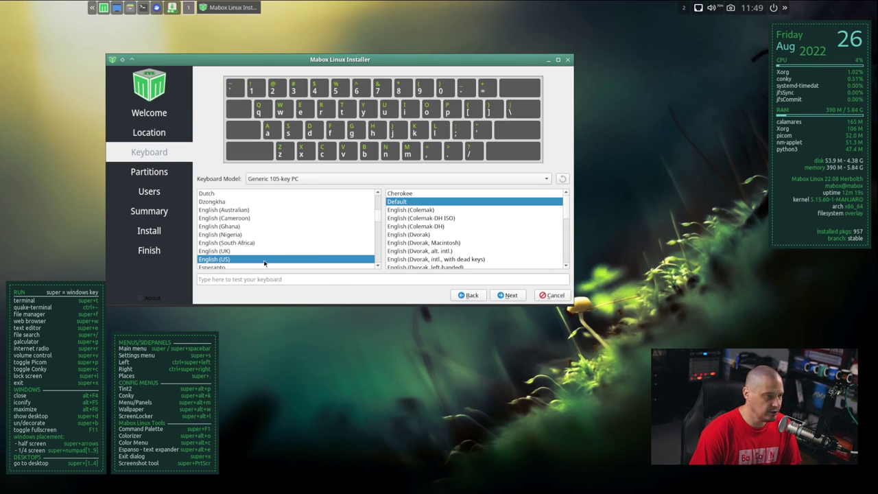
{"action": "left_click", "coordinate": [516, 299]}
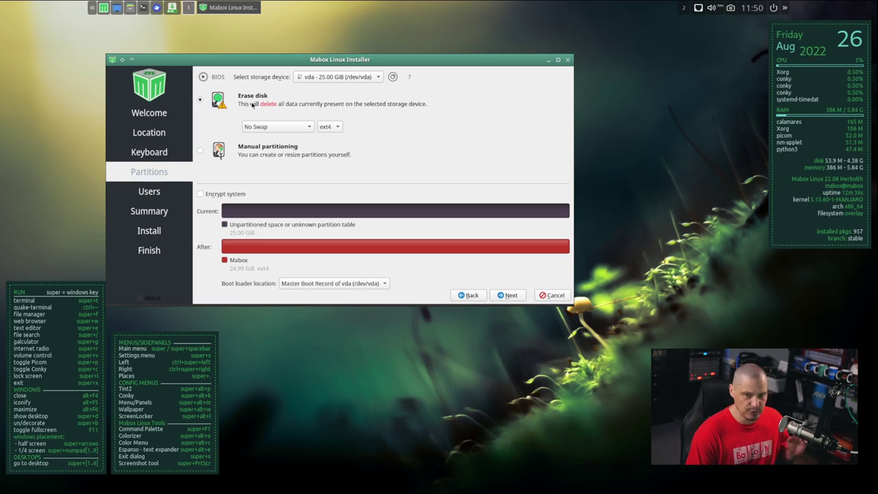
- Set the partitioning to erase the vda disk, using Swap to file and the ext4 file system
{"action": "left_click", "coordinate": [200, 150]}
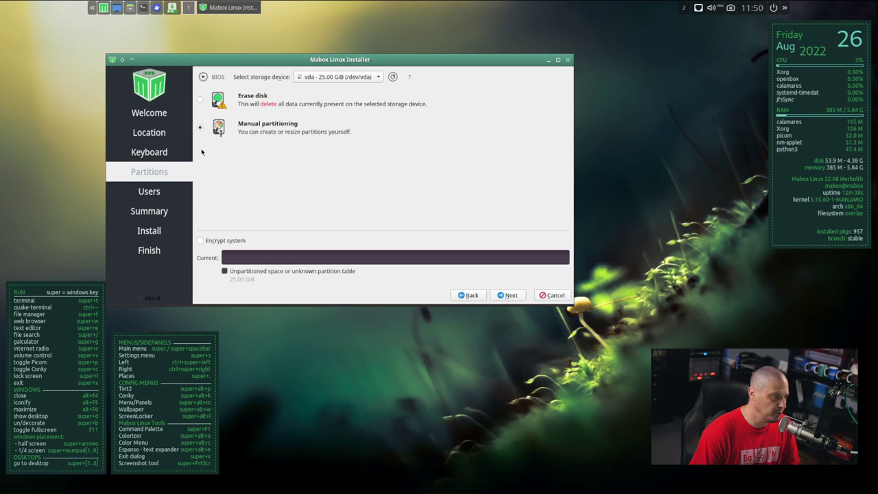
{"action": "left_click", "coordinate": [200, 100]}
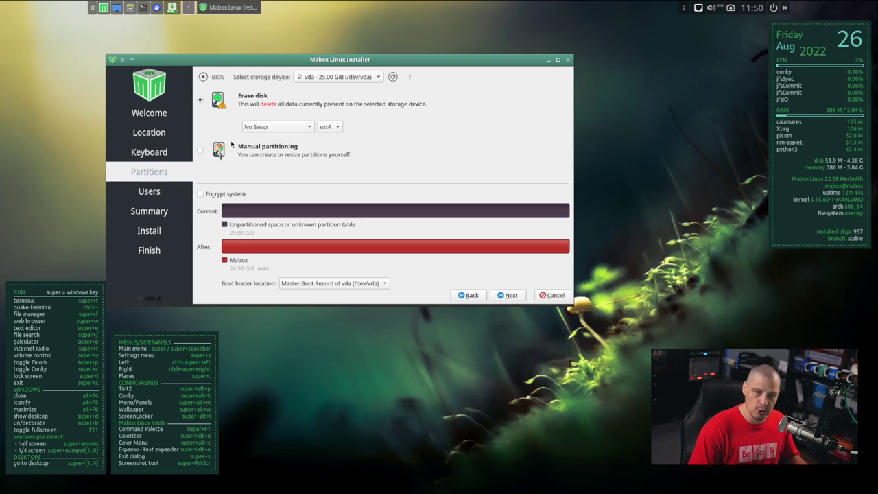
{"action": "left_click", "coordinate": [267, 128]}
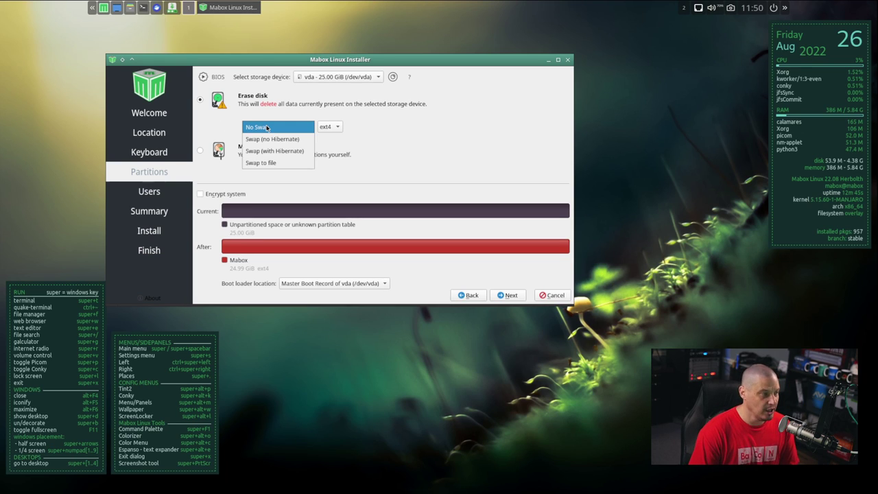
{"action": "left_click", "coordinate": [291, 165]}
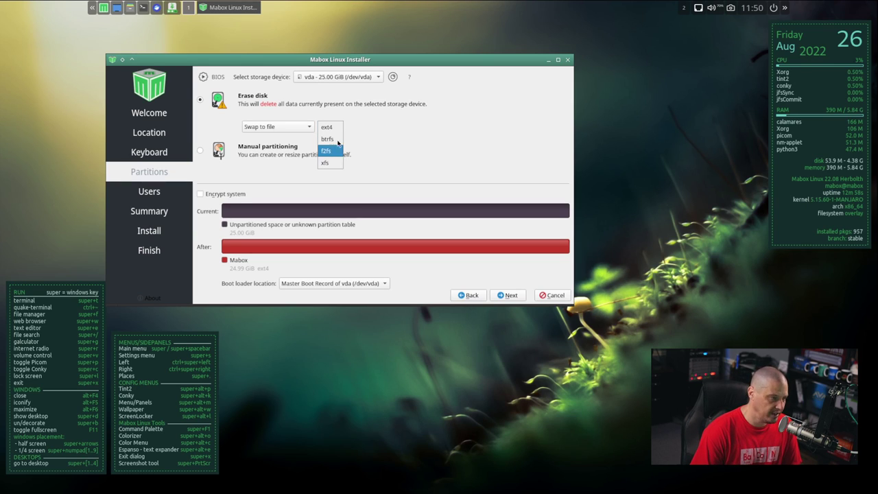
{"action": "left_click", "coordinate": [335, 128]}
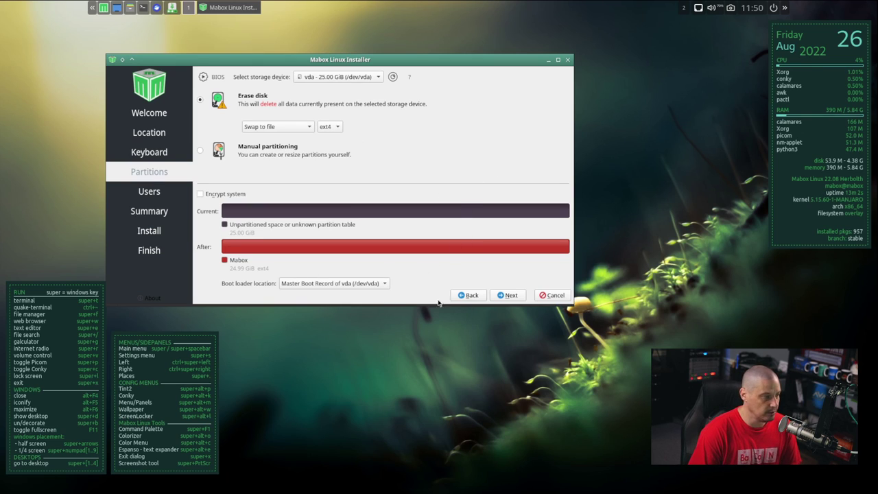
{"action": "left_click", "coordinate": [506, 295]}
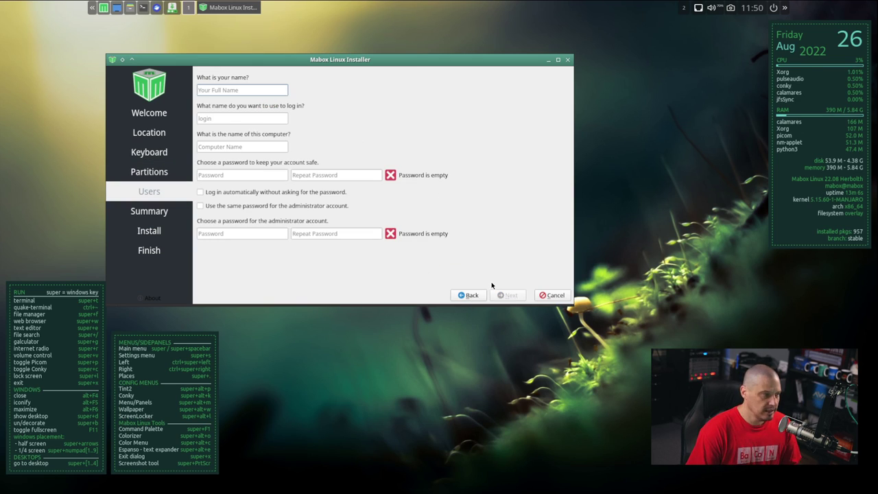
- Enter the user's name for the new account and set the computer name to mabox-virt
{"action": "type", "text": "dt"}
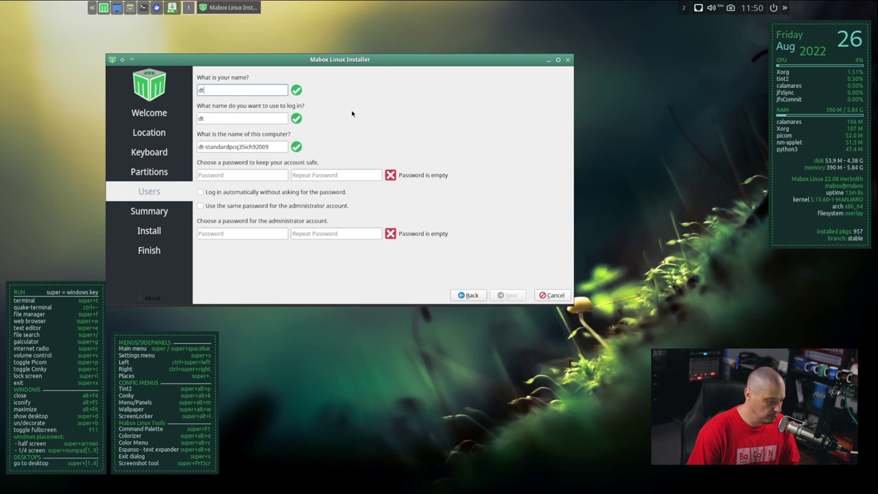
{"action": "double_click", "coordinate": [225, 149]}
{"action": "key", "text": "BackSpace"}
{"action": "key", "text": "BackSpace"}
{"action": "key", "text": "BackSpace"}
{"action": "key", "text": "BackSpace"}
{"action": "type", "text": "mabox-vmrt"}
- Enter and repeat the account password, reuse it for the administrator account, and continue to the summary
{"action": "left_click", "coordinate": [243, 175]}
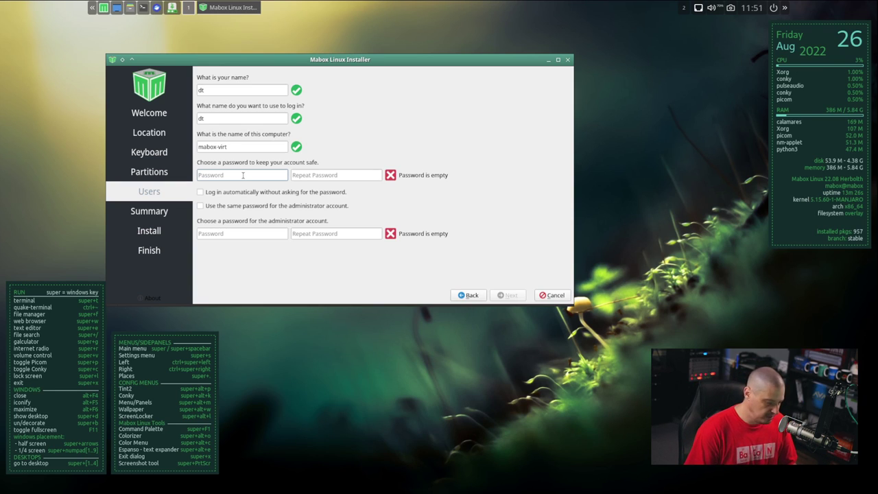
{"action": "type", "text": "••"}
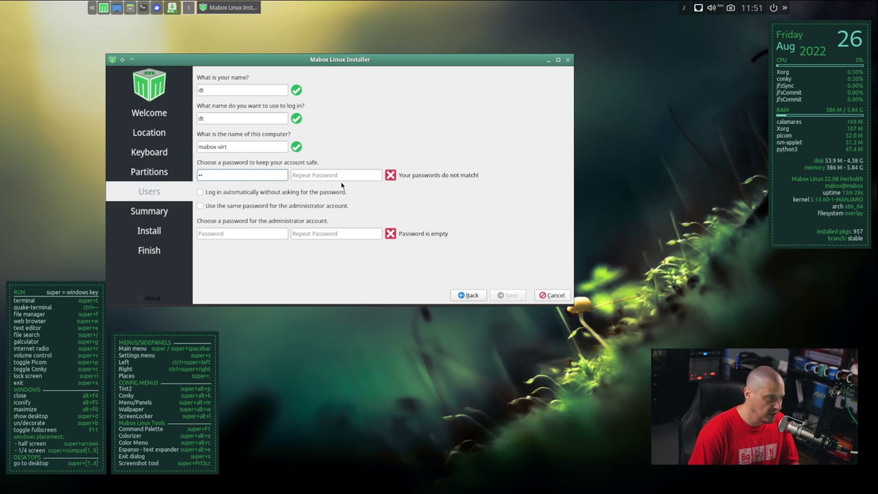
{"action": "left_click", "coordinate": [342, 174]}
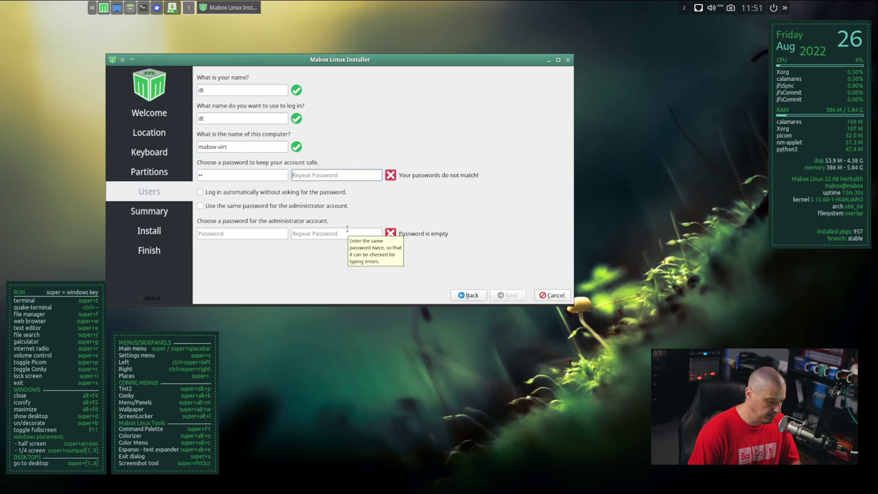
{"action": "type", "text": "••"}
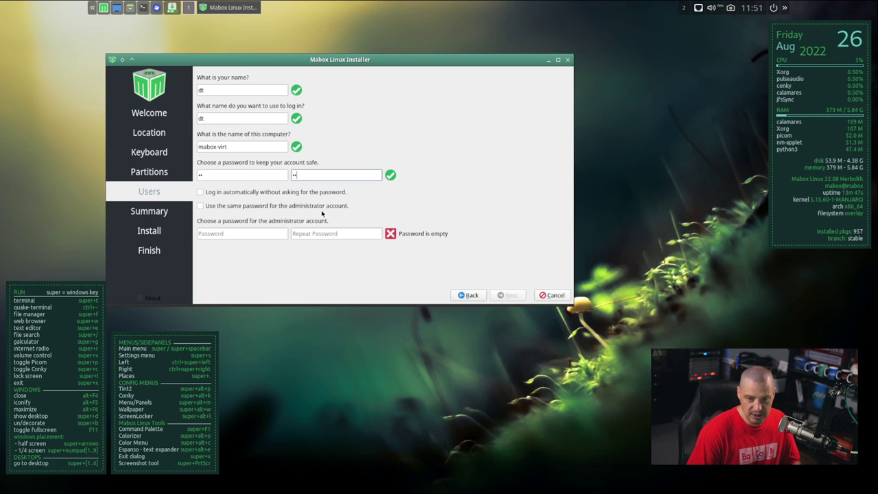
{"action": "left_click", "coordinate": [201, 207]}
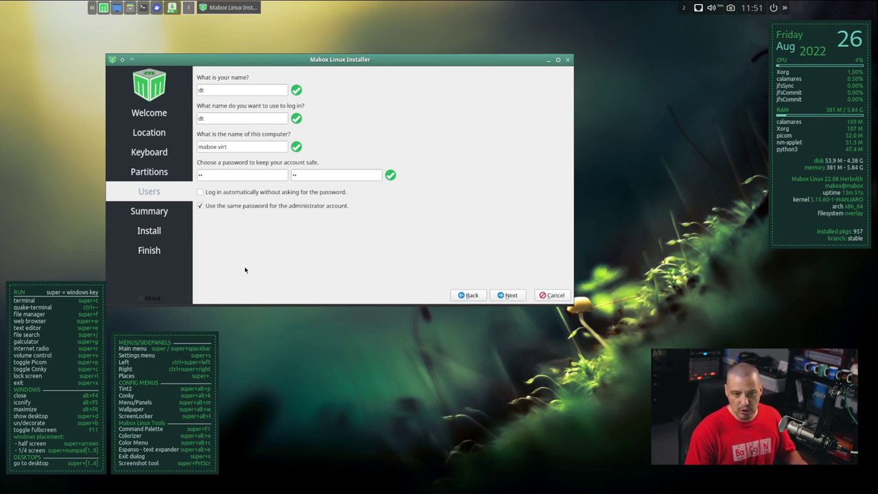
{"action": "left_click", "coordinate": [510, 295]}
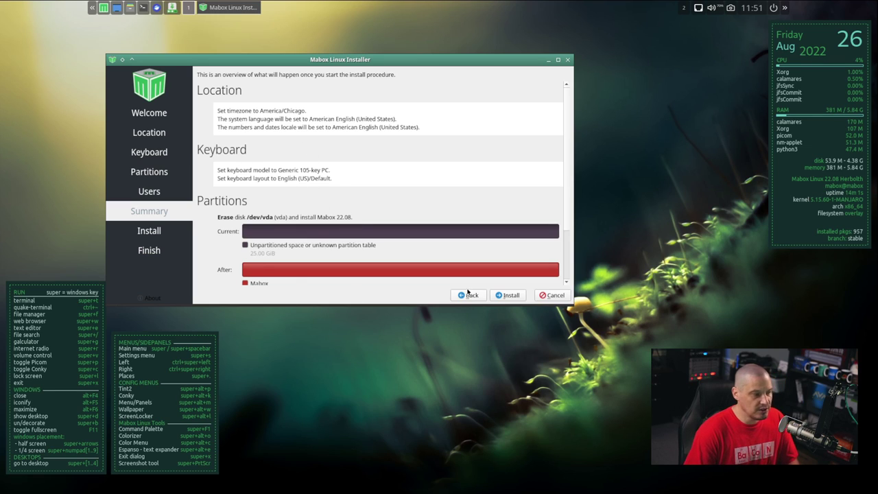
- Install Mabox 22.08 to the disk and restart into the new system once it is done
{"action": "left_click", "coordinate": [518, 298]}
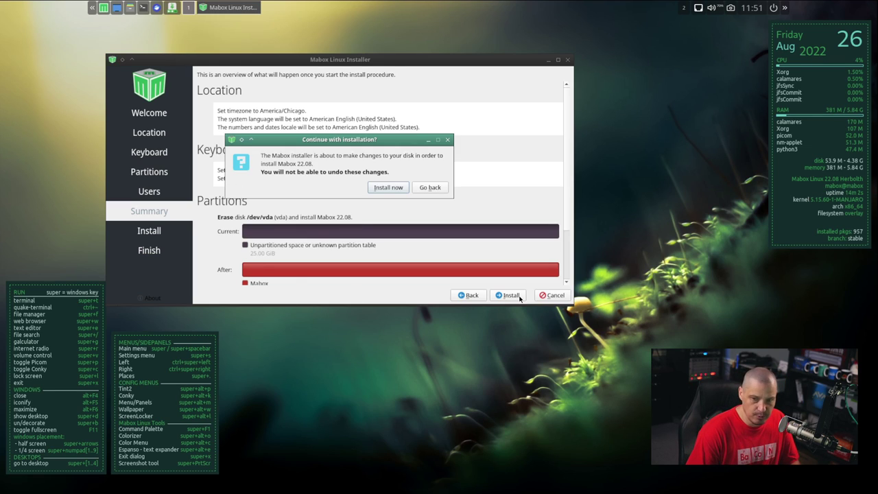
{"action": "left_click", "coordinate": [380, 190]}
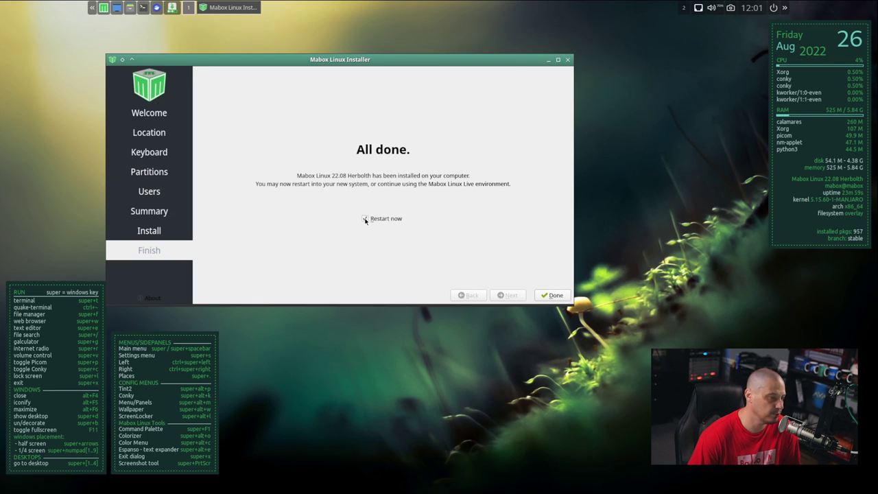
{"action": "left_click", "coordinate": [553, 296]}
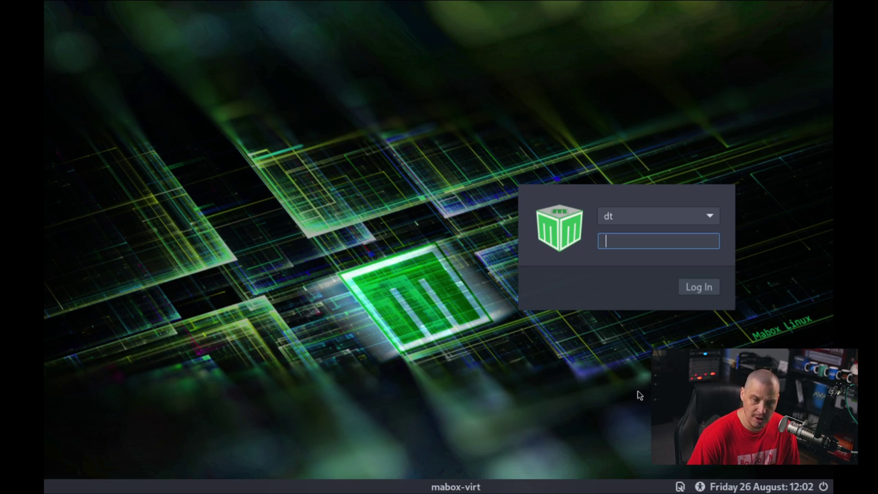
- Log in to the new system with the account password and close the Mabox welcome window
{"action": "type", "text": "••"}
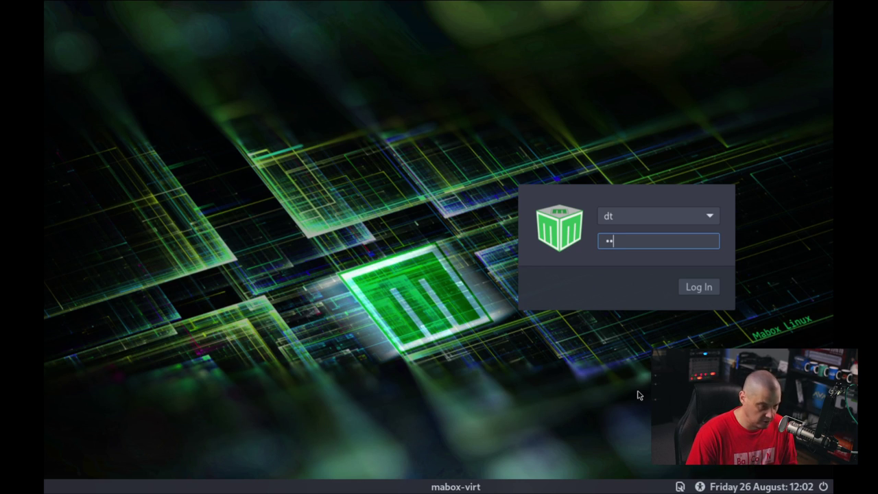
{"action": "key", "text": "Return"}
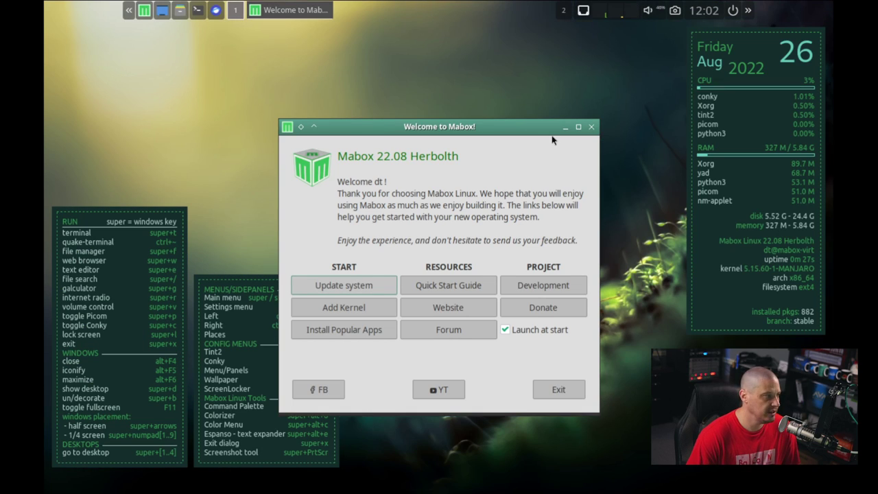
{"action": "left_click", "coordinate": [591, 127]}
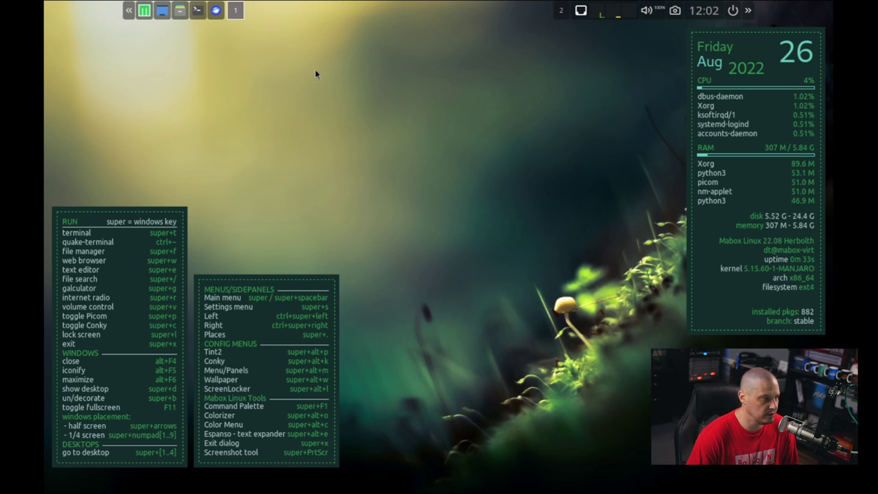
- Examine the Mabox Config options and the Screen Layout Editor for the virtual display, enlarging the editor before closing it
{"action": "right_click", "coordinate": [329, 85]}
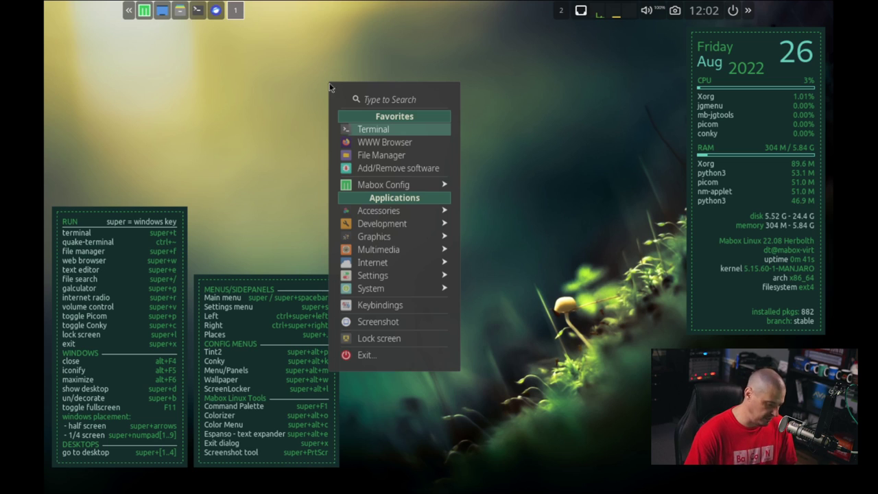
{"action": "mouse_move", "coordinate": [407, 187]}
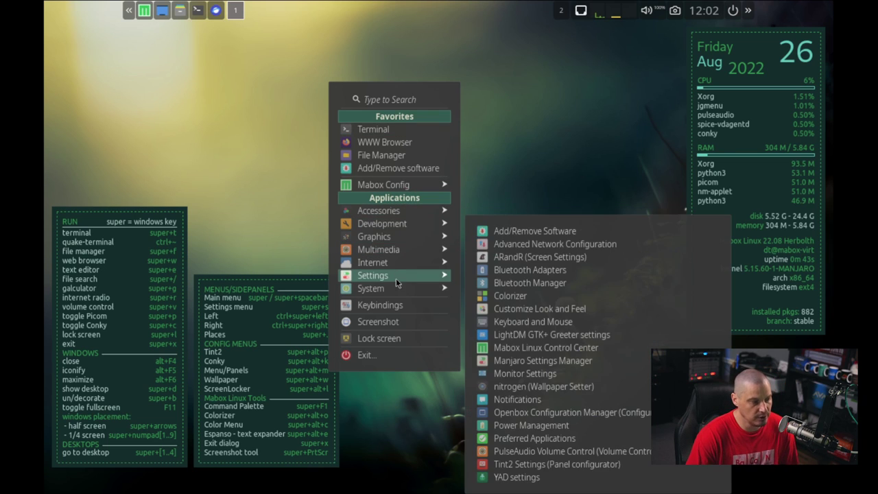
{"action": "mouse_move", "coordinate": [390, 288]}
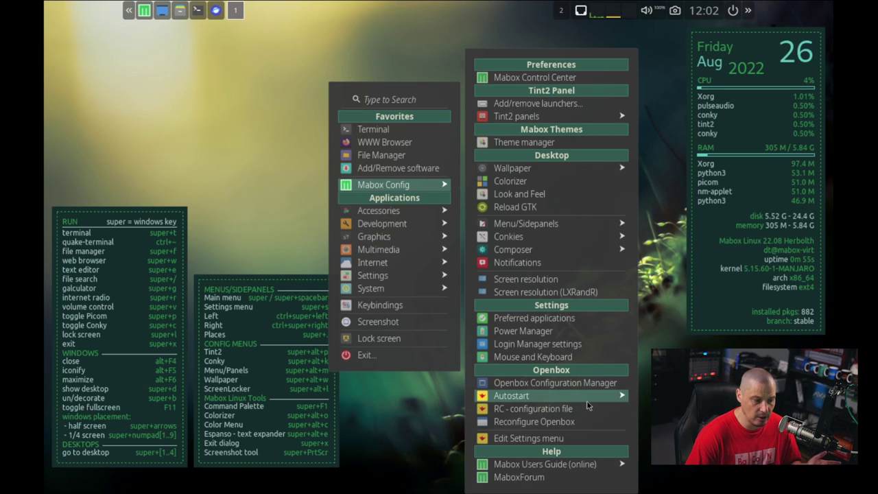
{"action": "mouse_move", "coordinate": [580, 396]}
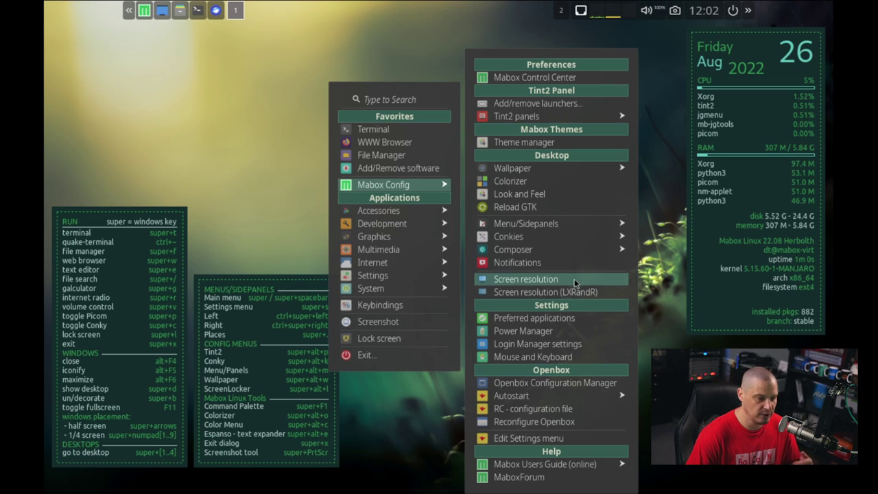
{"action": "left_click", "coordinate": [607, 278]}
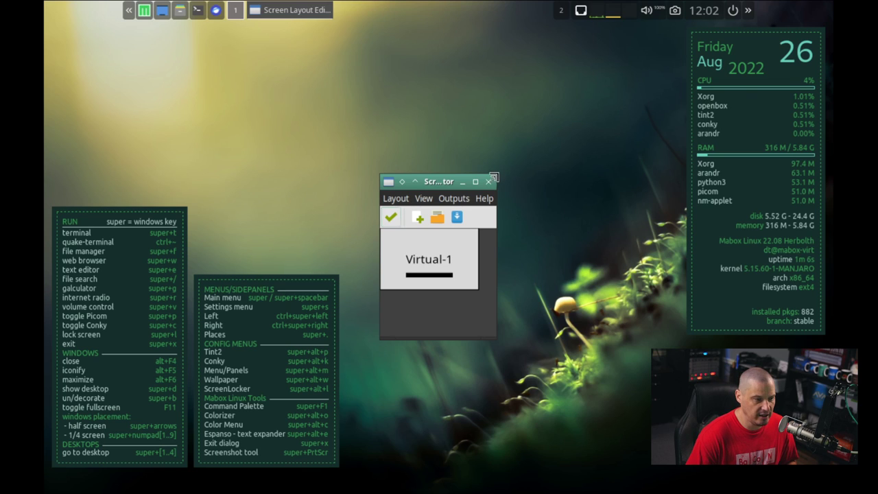
{"action": "left_click_drag", "start_coordinate": [499, 178], "coordinate": [636, 140]}
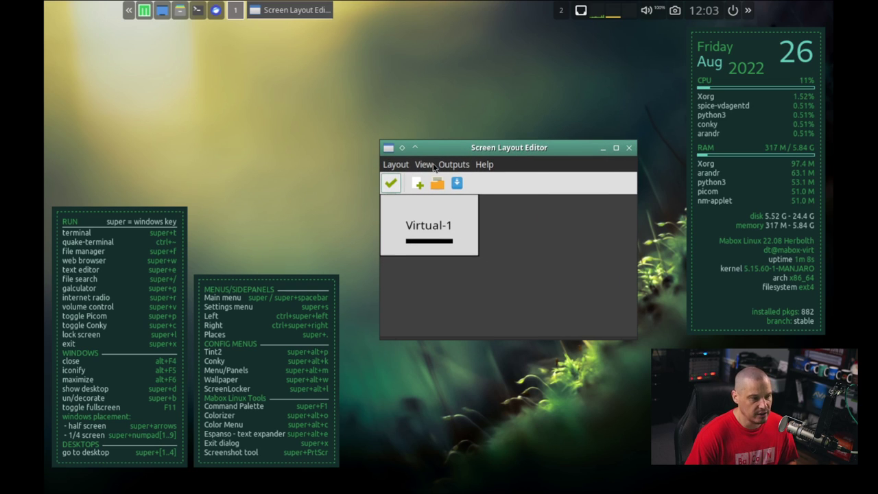
{"action": "left_click", "coordinate": [629, 147]}
- Set the Virtual-1 monitor's resolution to 1920x1080 with the LXRandR display settings and apply it
{"action": "right_click", "coordinate": [355, 101]}
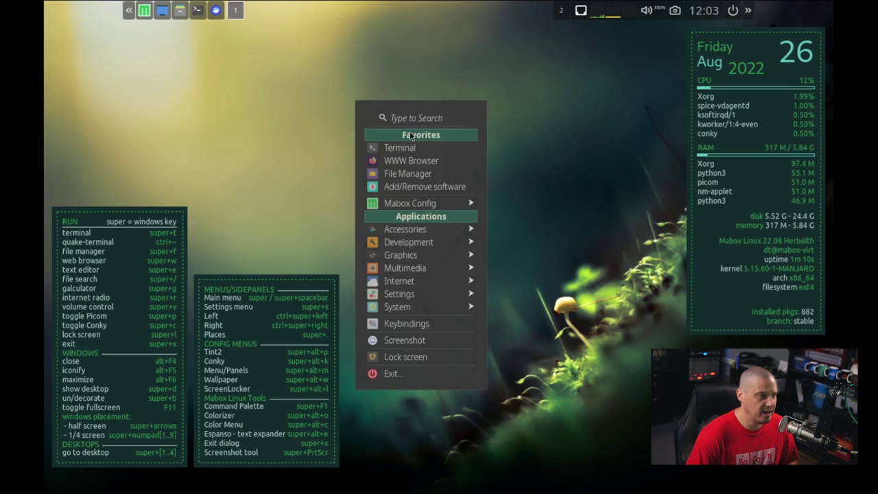
{"action": "mouse_move", "coordinate": [453, 204]}
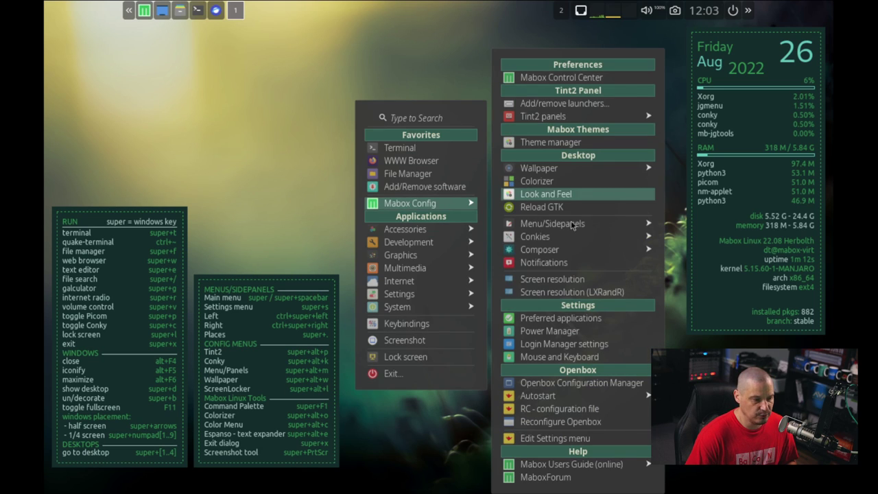
{"action": "left_click", "coordinate": [601, 293]}
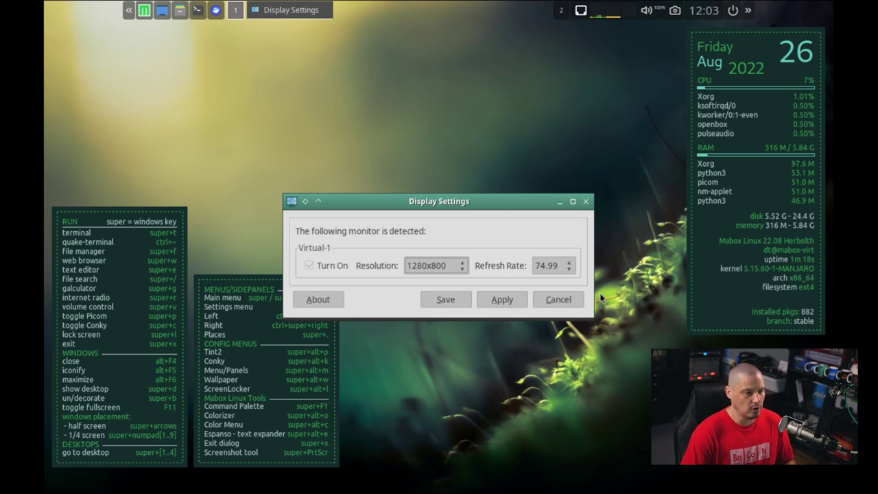
{"action": "left_click", "coordinate": [444, 272]}
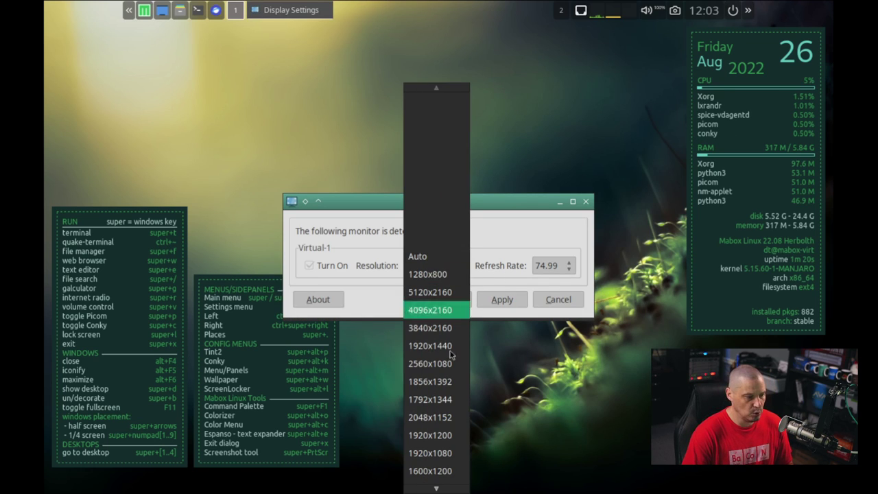
{"action": "left_click", "coordinate": [434, 452]}
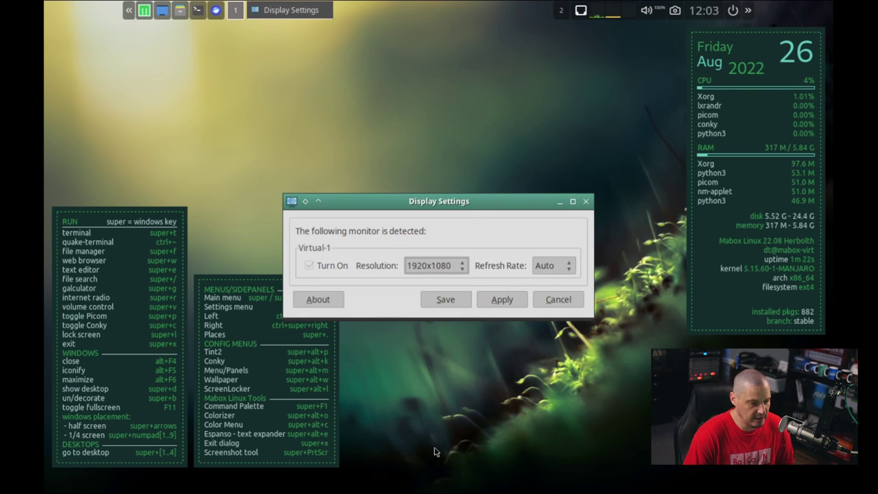
{"action": "left_click", "coordinate": [500, 300]}
{"action": "left_click", "coordinate": [308, 225]}
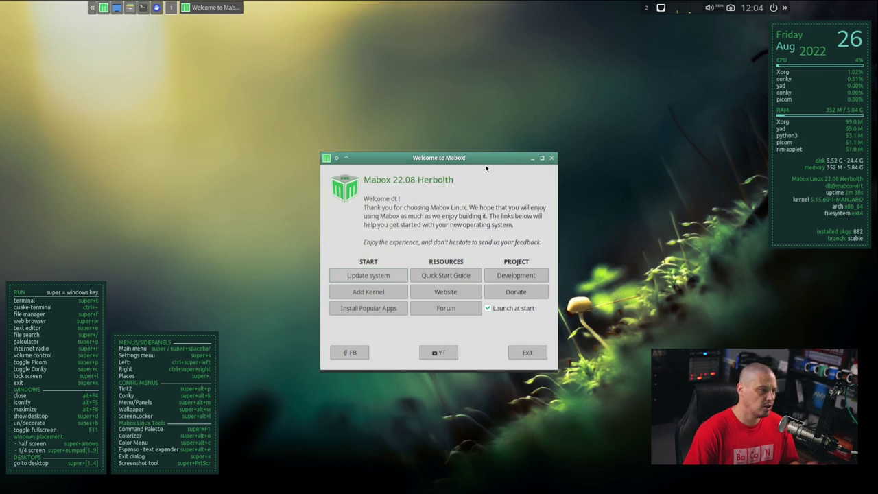
- Open the system updates from the Mabox welcome window and check the version information of the Pamac package manager
{"action": "left_click_drag", "start_coordinate": [484, 150], "coordinate": [440, 79]}
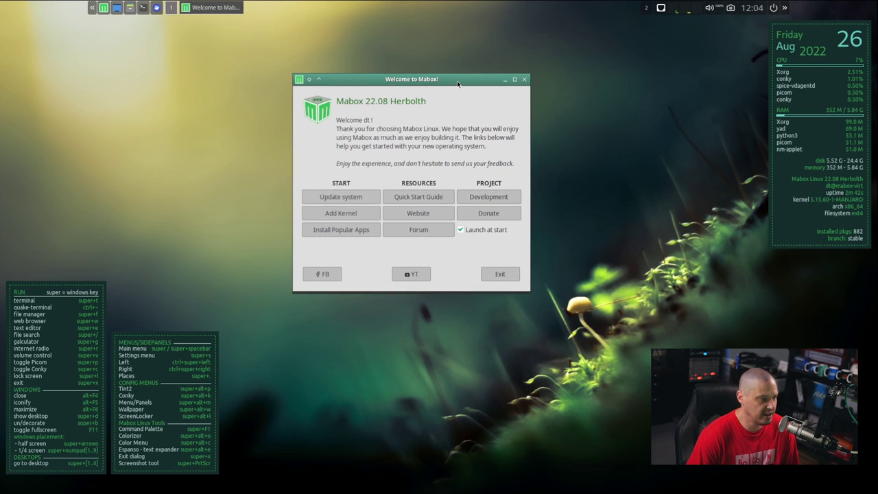
{"action": "left_click", "coordinate": [355, 199]}
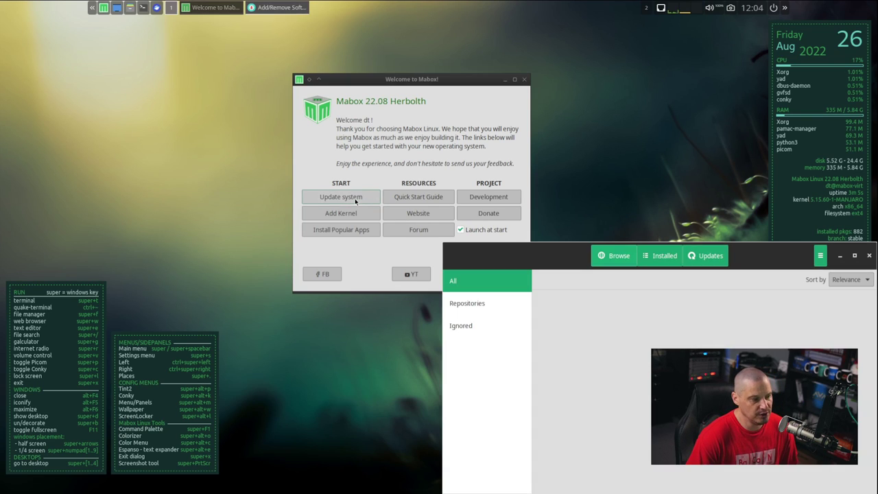
{"action": "left_click_drag", "start_coordinate": [777, 257], "coordinate": [657, 136]}
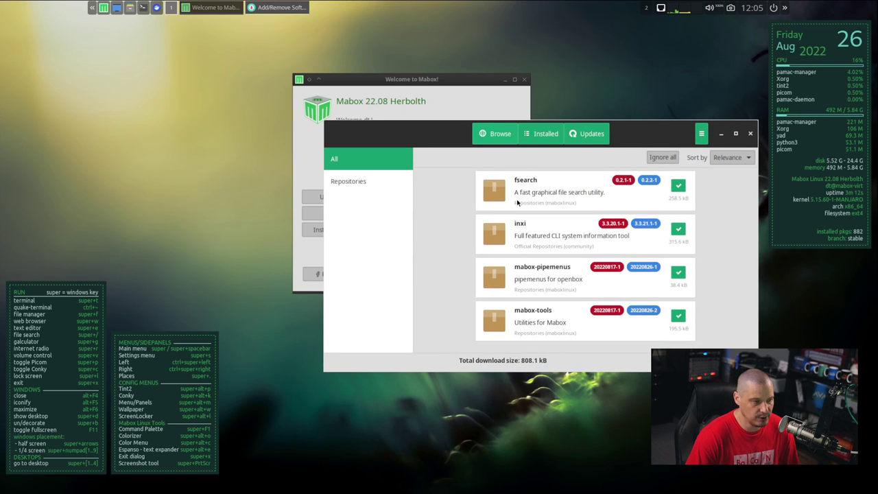
{"action": "left_click", "coordinate": [703, 134]}
{"action": "left_click", "coordinate": [698, 219]}
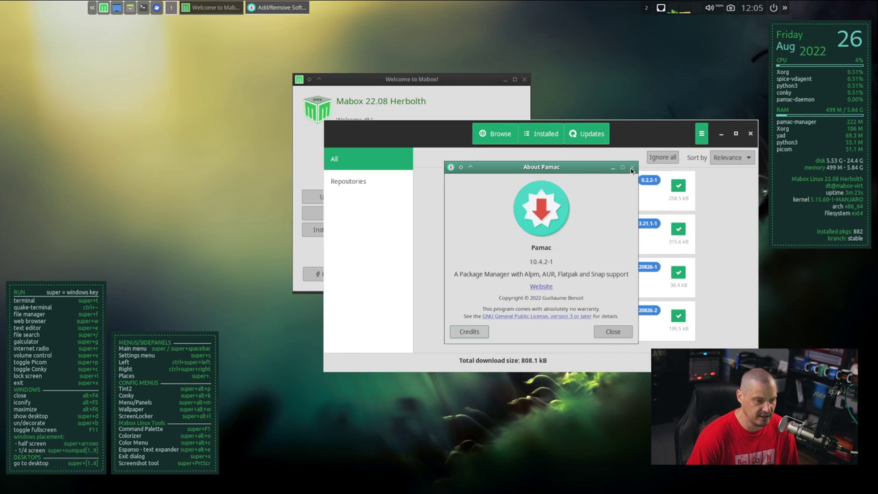
{"action": "left_click", "coordinate": [632, 168]}
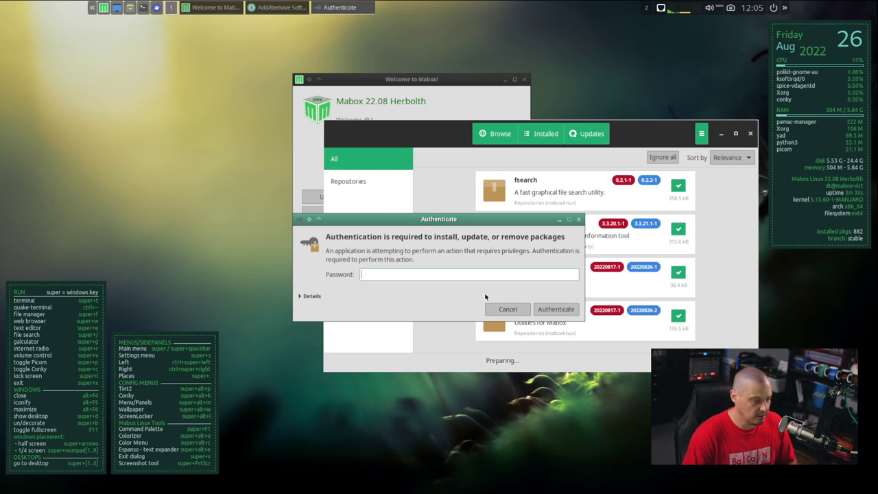
- Apply all pending package updates, authorising them with the account password, and close the package manager
{"action": "key", "text": "Return"}
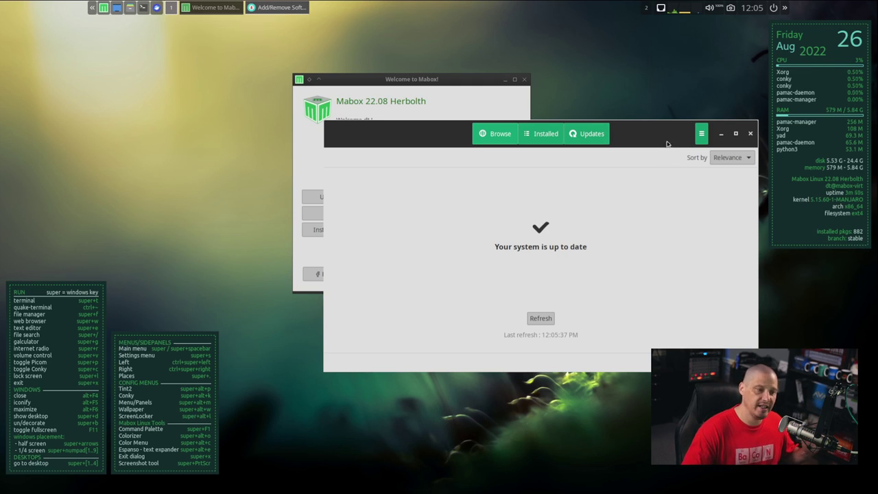
{"action": "left_click", "coordinate": [749, 135]}
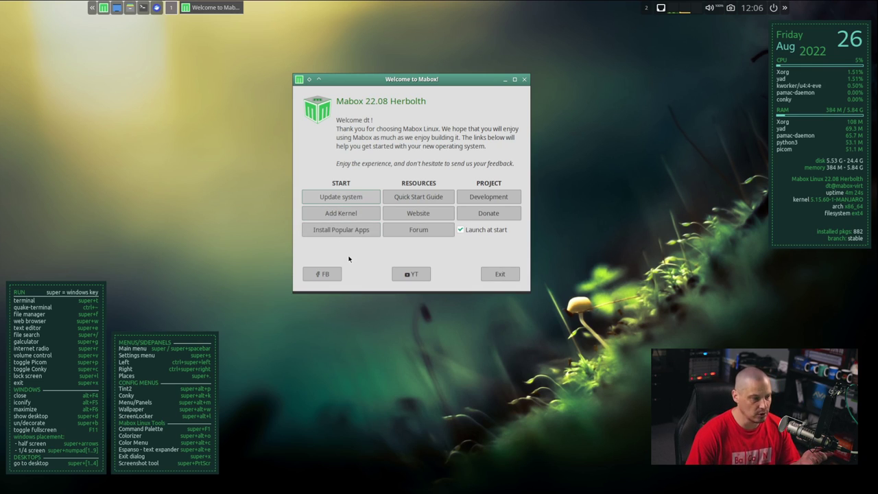
- Examine the browsers, e-mail clients and office suites offered among the popular apps in the Manjaro Application Utility, and close it
{"action": "left_click", "coordinate": [318, 231]}
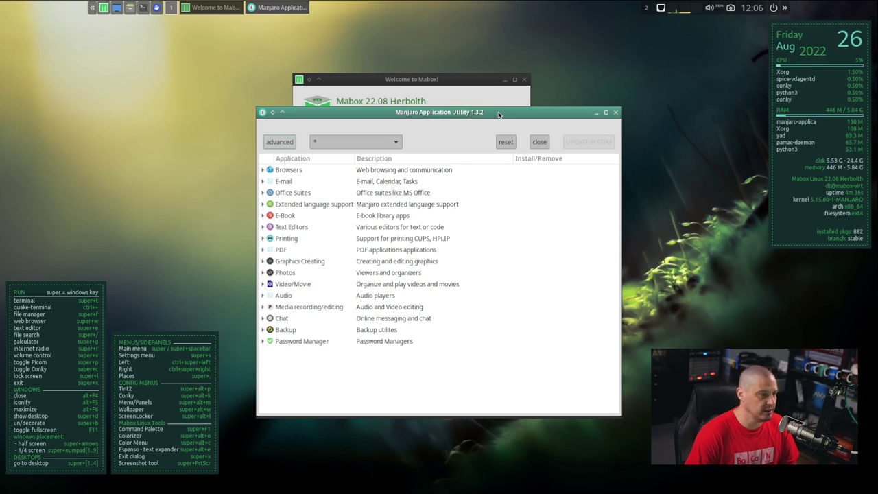
{"action": "left_click_drag", "start_coordinate": [498, 114], "coordinate": [621, 54]}
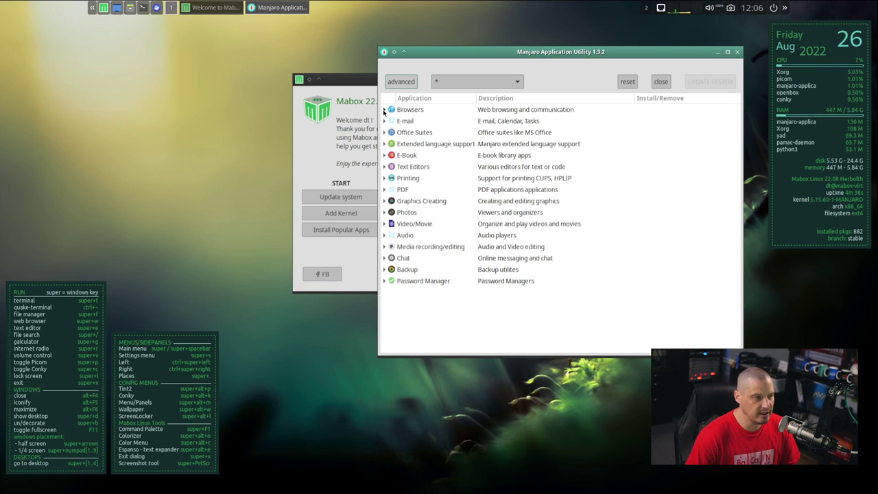
{"action": "left_click", "coordinate": [384, 109]}
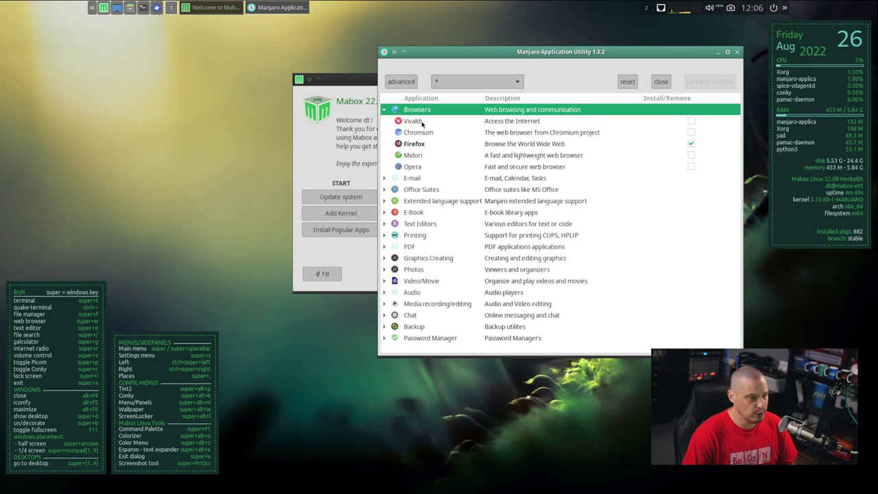
{"action": "left_click", "coordinate": [425, 177]}
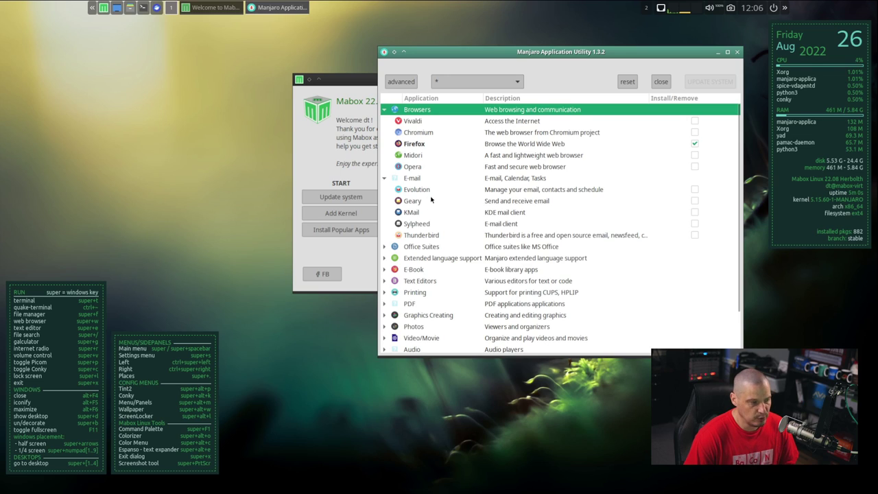
{"action": "scroll", "coordinate": [436, 222], "scroll_direction": "down", "scroll_amount": 1}
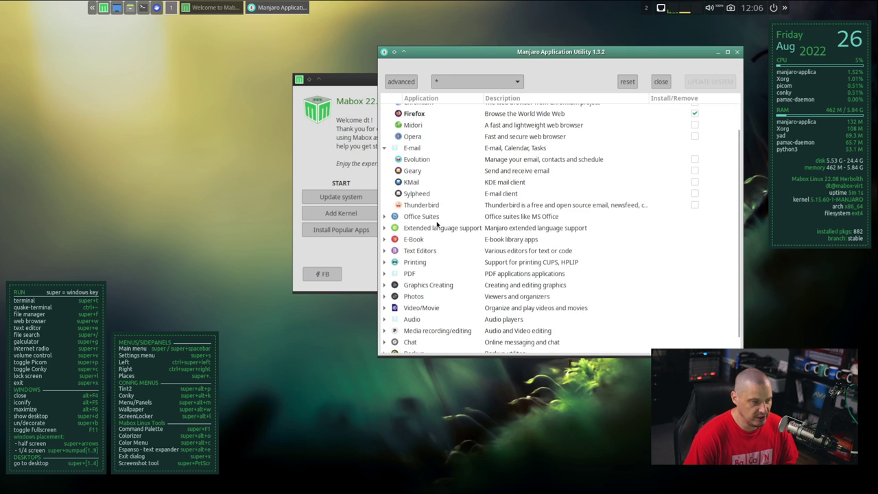
{"action": "left_click", "coordinate": [394, 216]}
{"action": "scroll", "coordinate": [472, 225], "scroll_direction": "down", "scroll_amount": 3}
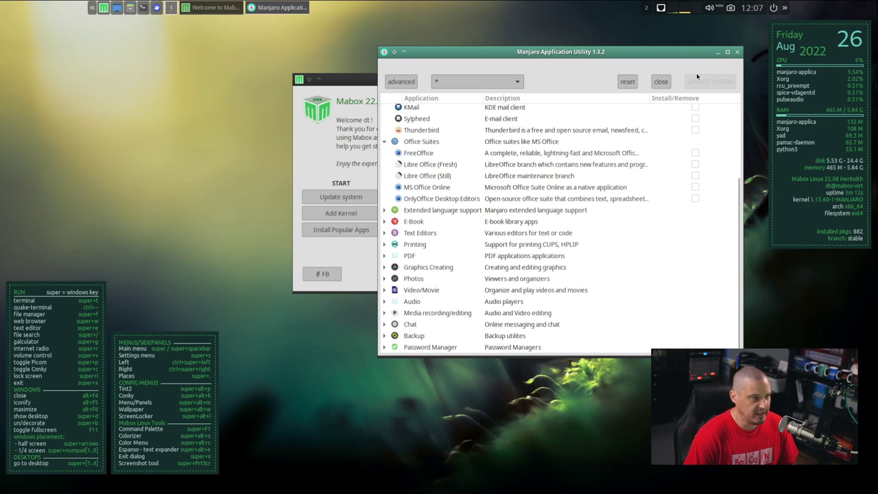
{"action": "left_click", "coordinate": [737, 53]}
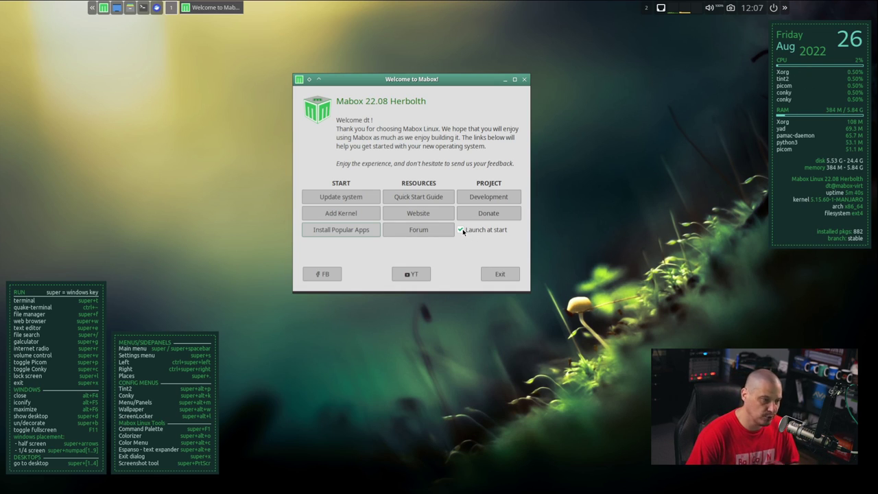
- Stop the Mabox welcome window from launching at start and close it
{"action": "left_click", "coordinate": [461, 230]}
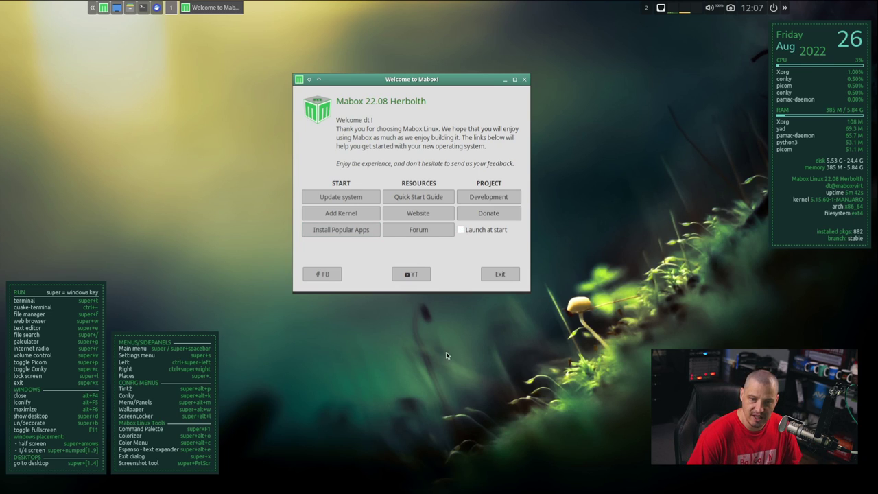
{"action": "left_click", "coordinate": [524, 80]}
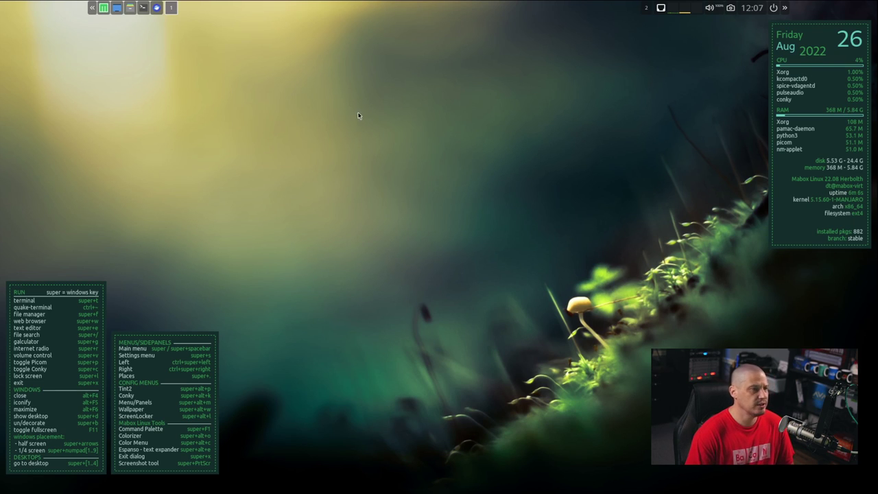
- Open a terminal from the desktop menu, maximize its window and enlarge its text
{"action": "right_click", "coordinate": [317, 79]}
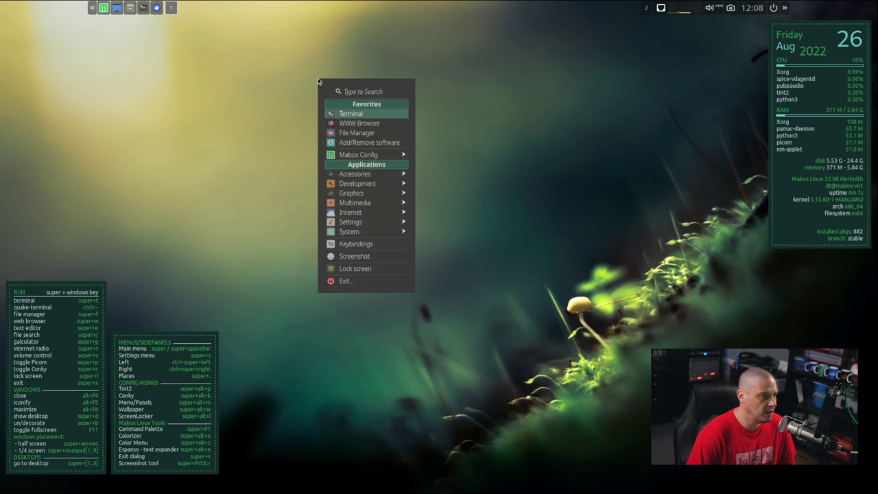
{"action": "left_click", "coordinate": [374, 115]}
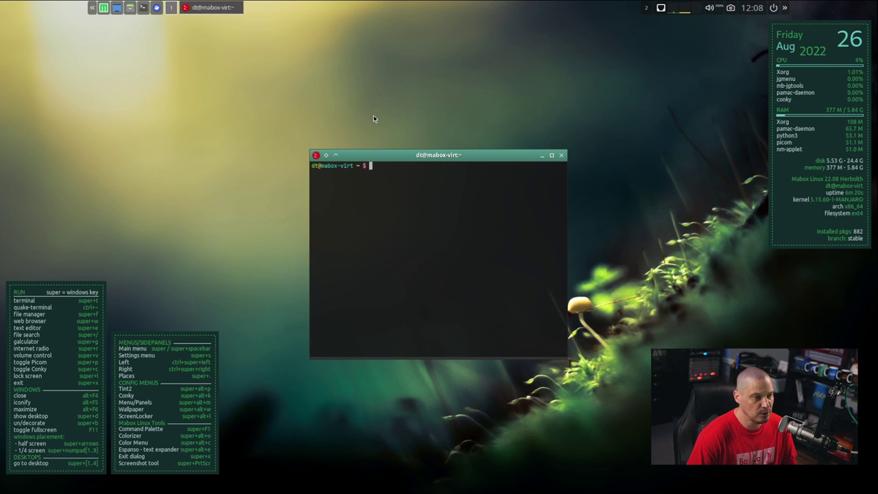
{"action": "double_click", "coordinate": [450, 157]}
{"action": "key", "text": "ctrl+plus"}
{"action": "key", "text": "ctrl+plus"}
{"action": "key", "text": "ctrl+plus"}
{"action": "key", "text": "ctrl+plus"}
{"action": "key", "text": "ctrl+plus"}
{"action": "key", "text": "ctrl+plus"}
{"action": "key", "text": "ctrl+plus"}
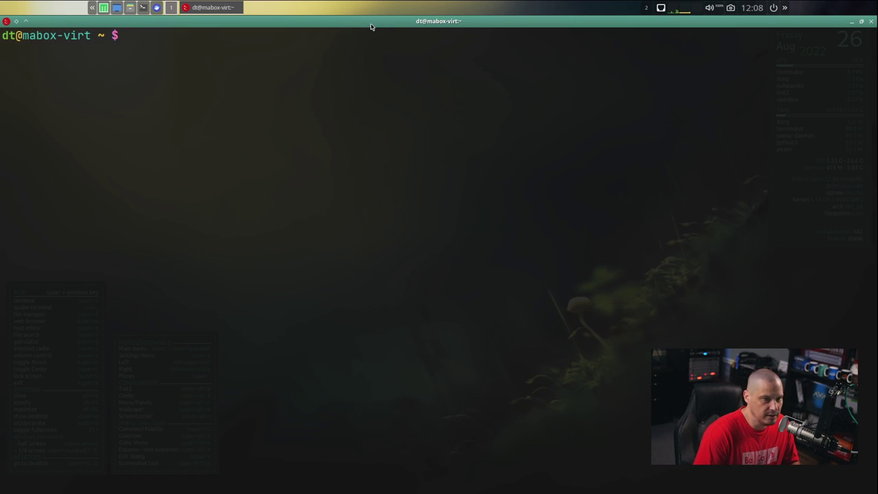
- Identify the terminal program by running xprop on its own window and highlighting the window class name, and close the terminal
{"action": "left_click", "coordinate": [7, 22]}
{"action": "left_click", "coordinate": [254, 68]}
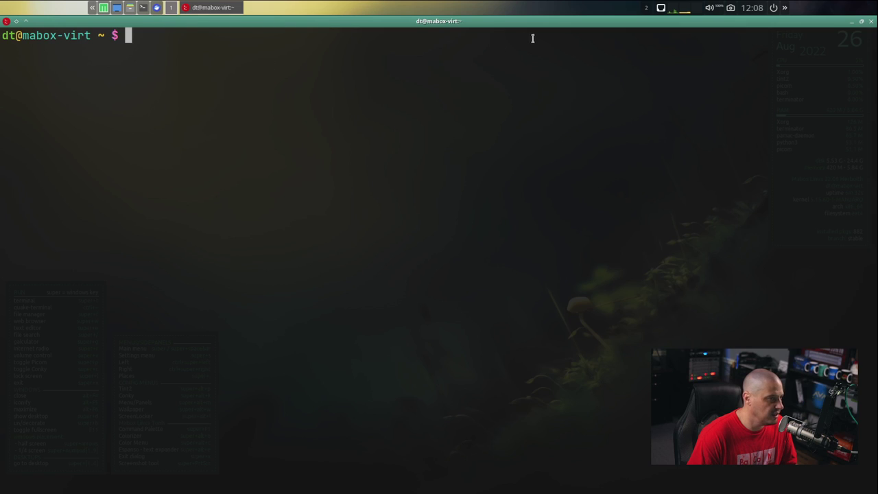
{"action": "right_click", "coordinate": [544, 22]}
{"action": "left_click", "coordinate": [448, 74]}
{"action": "type", "text": "xprop"}
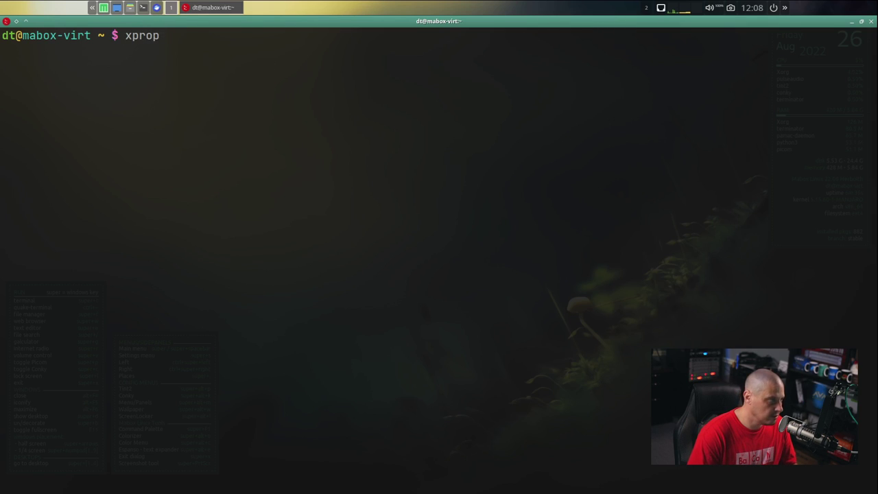
{"action": "key", "text": "Return"}
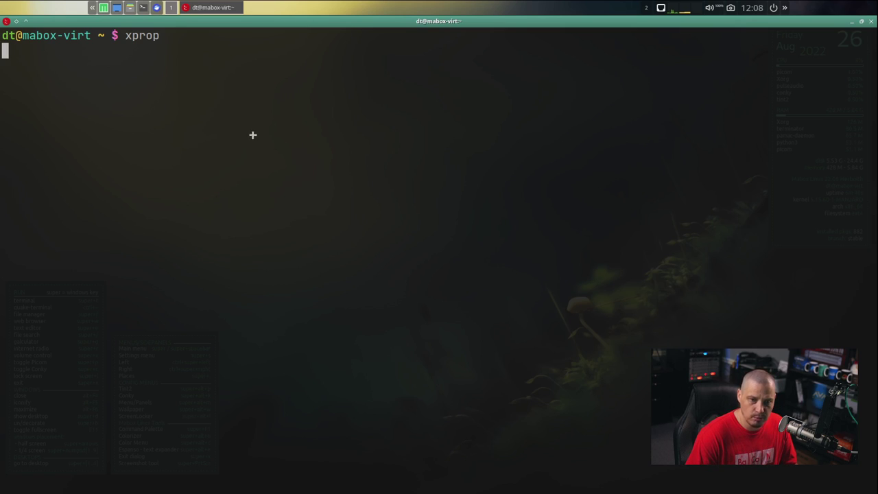
{"action": "left_click", "coordinate": [186, 72]}
{"action": "double_click", "coordinate": [269, 408]}
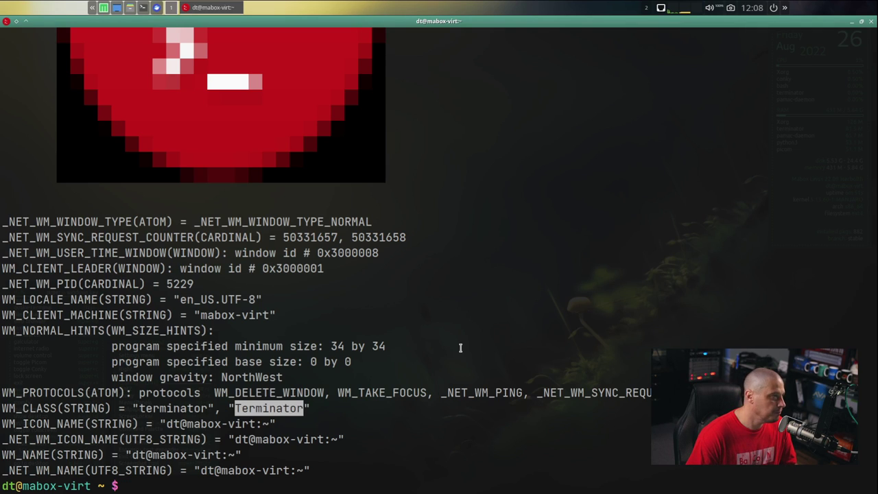
{"action": "key", "text": "alt+F4"}
- Open the default web browser from the desktop menu, maximize it, check its version information and close it
{"action": "right_click", "coordinate": [274, 75]}
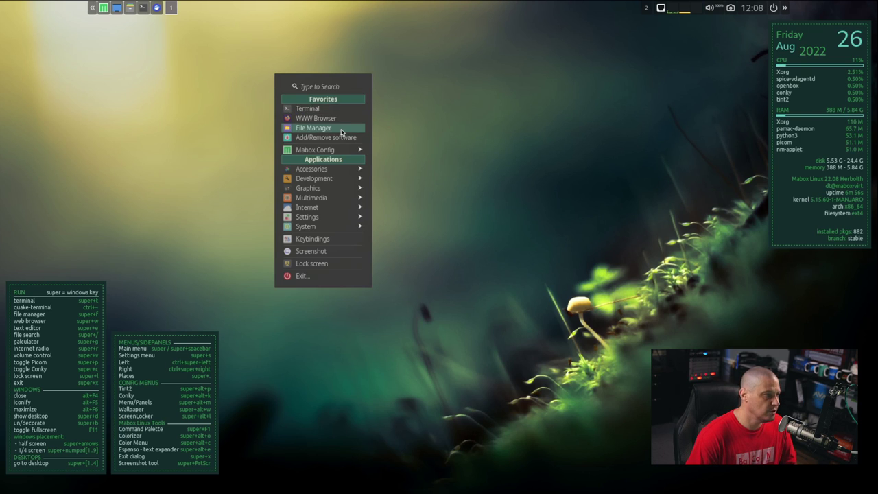
{"action": "left_click", "coordinate": [329, 118]}
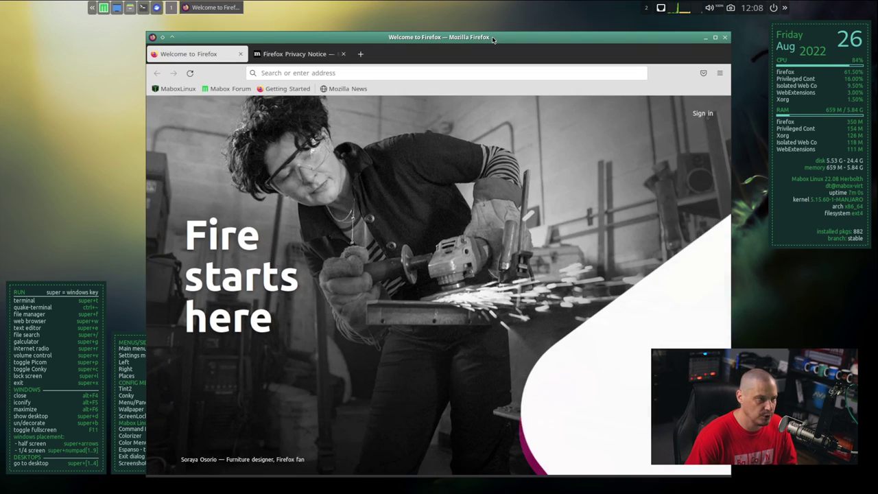
{"action": "double_click", "coordinate": [492, 39]}
{"action": "left_click", "coordinate": [865, 61]}
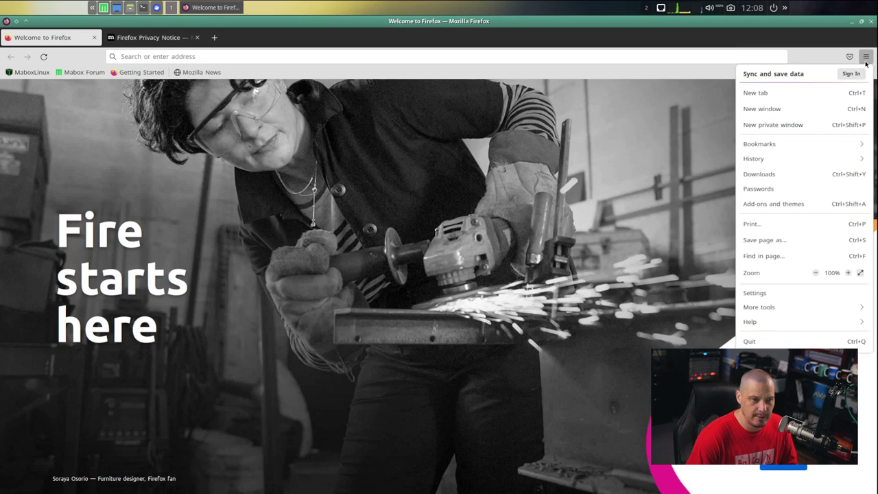
{"action": "left_click", "coordinate": [783, 325]}
{"action": "left_click", "coordinate": [764, 167]}
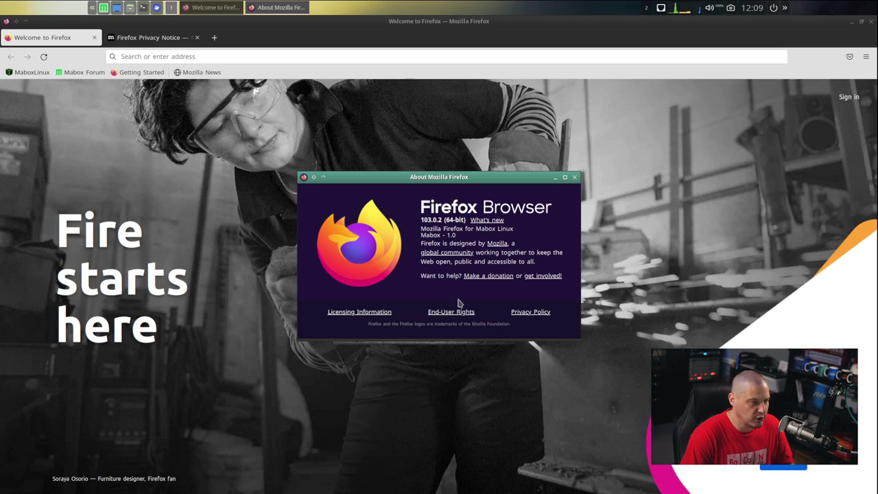
{"action": "left_click", "coordinate": [576, 178]}
{"action": "left_click", "coordinate": [871, 21]}
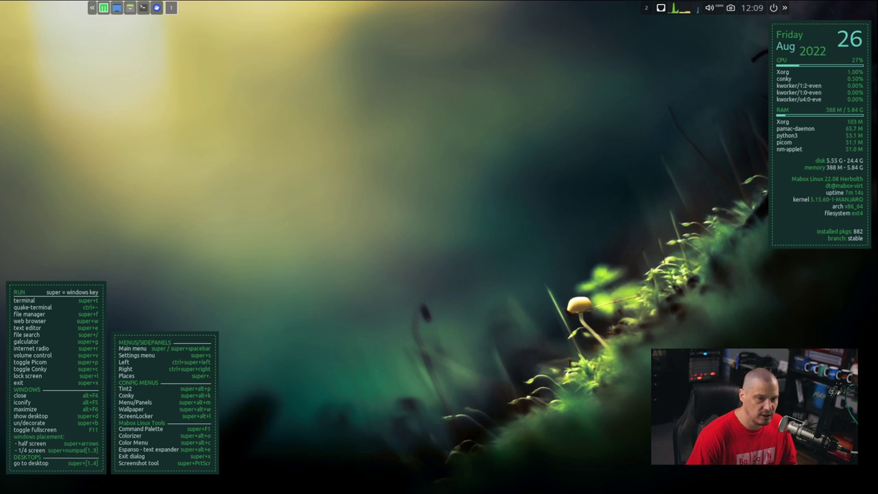
- Open the default file manager from the desktop menu, check its name and version information, and close it
{"action": "right_click", "coordinate": [273, 46]}
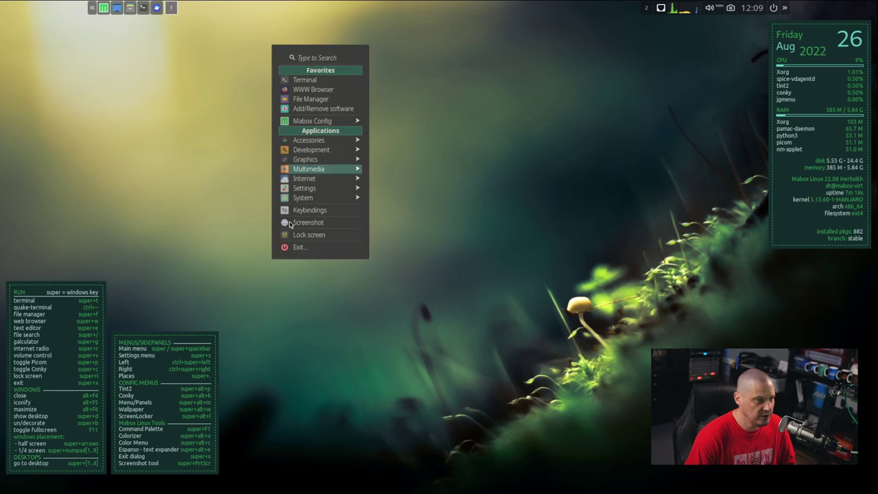
{"action": "left_click", "coordinate": [328, 98]}
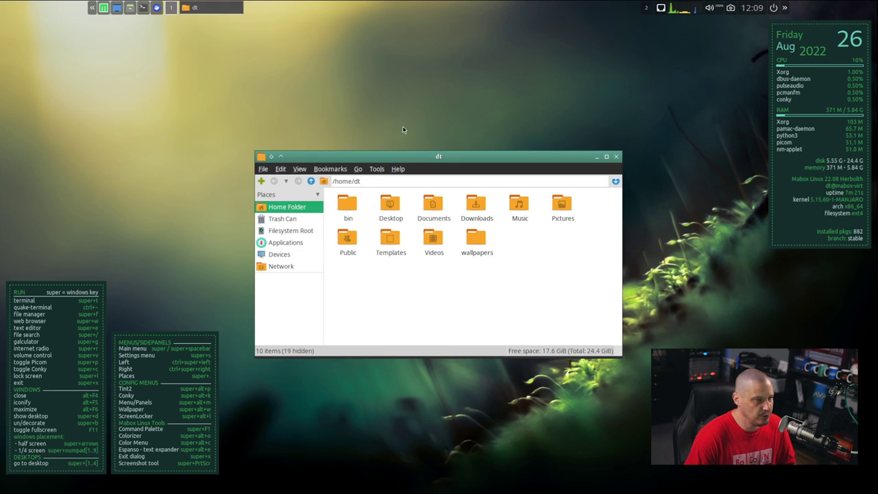
{"action": "left_click", "coordinate": [401, 171]}
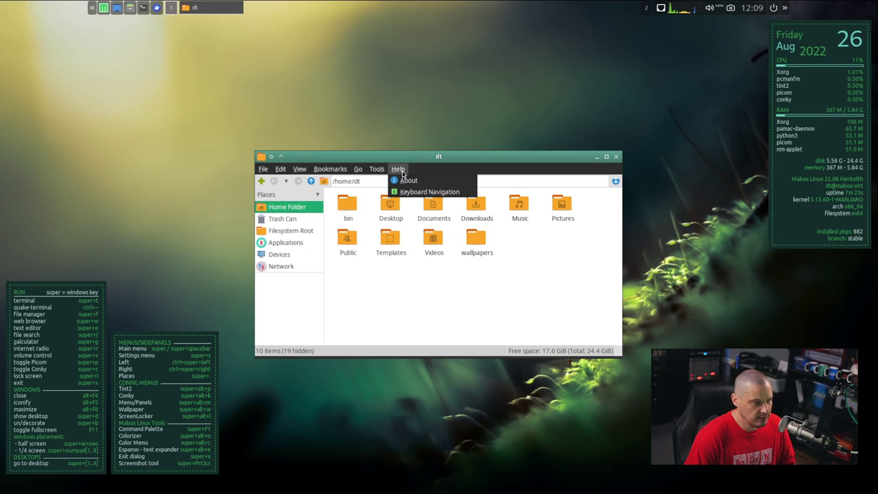
{"action": "left_click", "coordinate": [409, 180]}
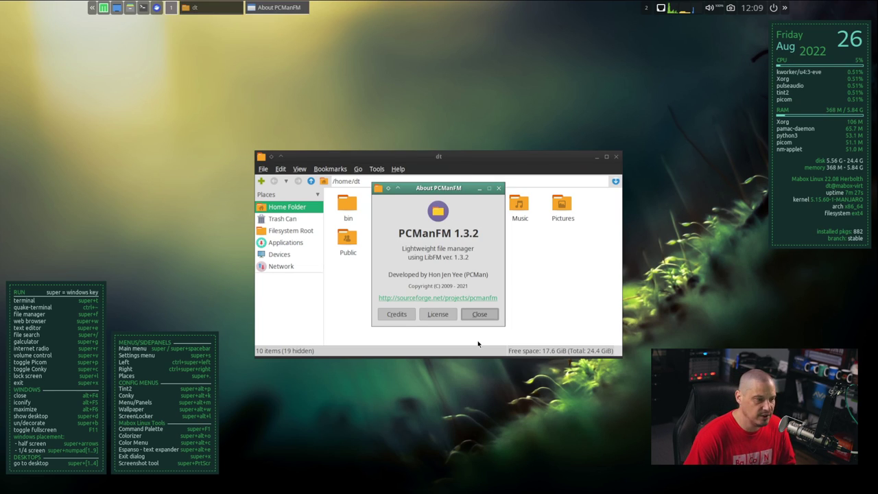
{"action": "left_click", "coordinate": [498, 189]}
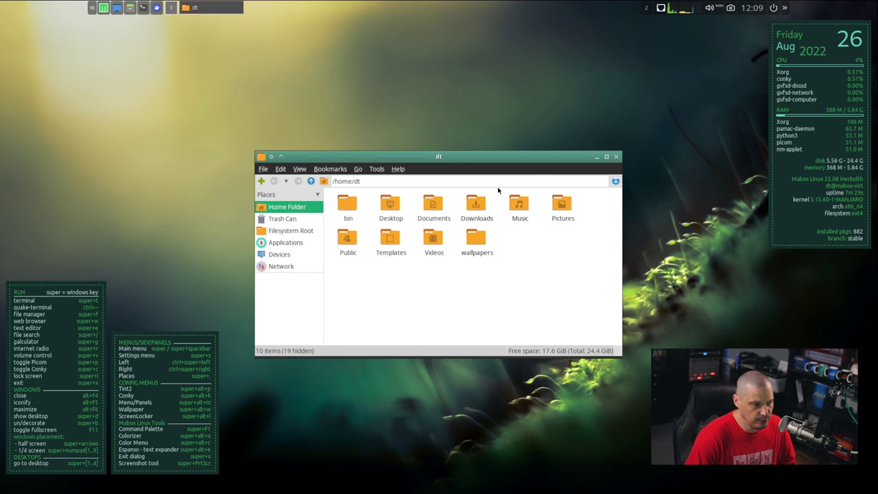
{"action": "left_click", "coordinate": [617, 158]}
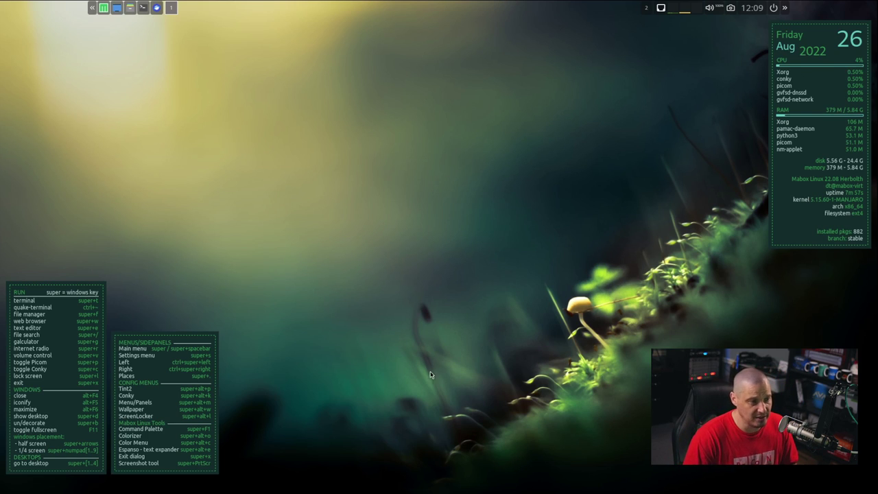
- Open Galculator from the desktop menu's Accessories category, check its version information and close the information dialog
{"action": "right_click", "coordinate": [238, 84]}
{"action": "mouse_move", "coordinate": [300, 182]}
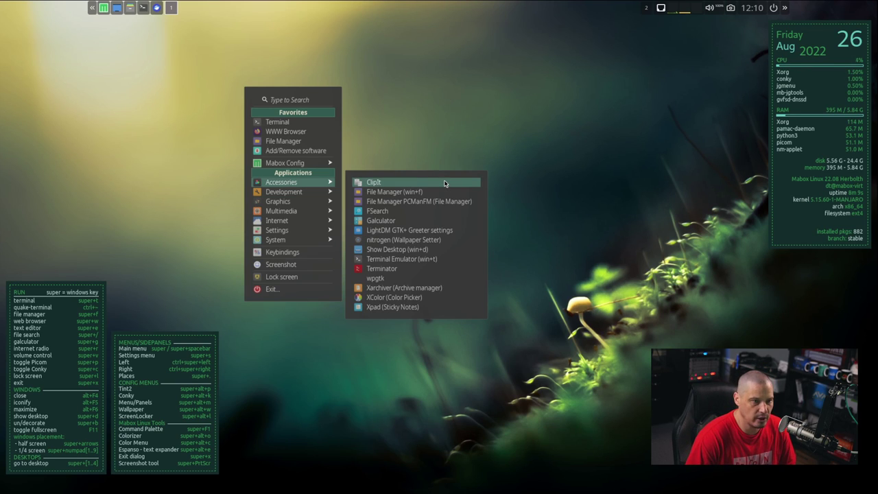
{"action": "left_click", "coordinate": [436, 221]}
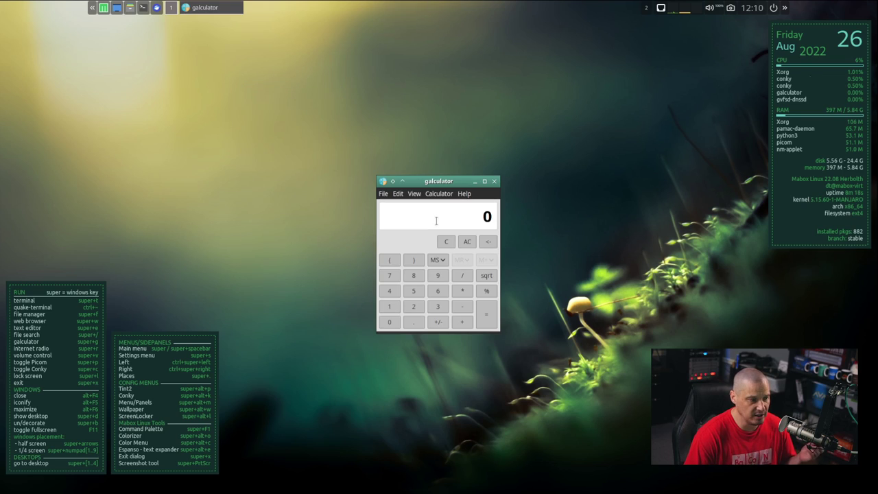
{"action": "left_click", "coordinate": [465, 194]}
{"action": "left_click", "coordinate": [479, 206]}
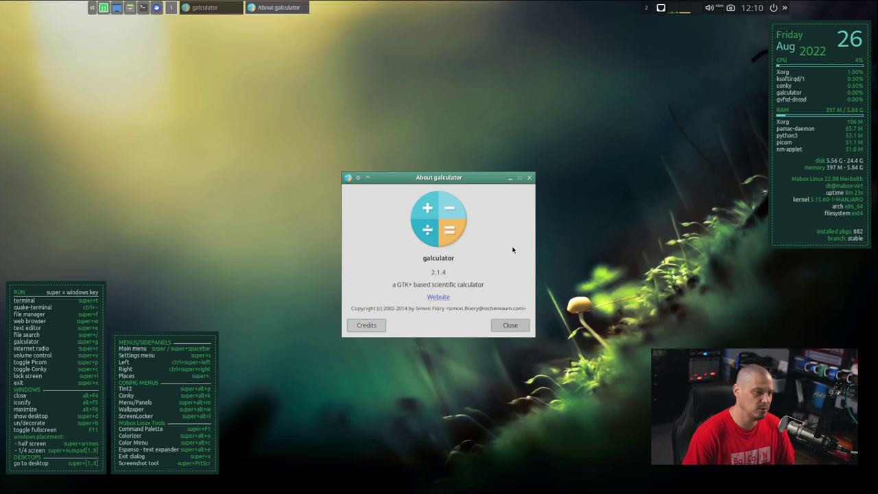
{"action": "left_click", "coordinate": [530, 179]}
- Switch Galculator to Scientific Mode, reposition its window to view the extra functions, and close the calculator
{"action": "left_click", "coordinate": [414, 193]}
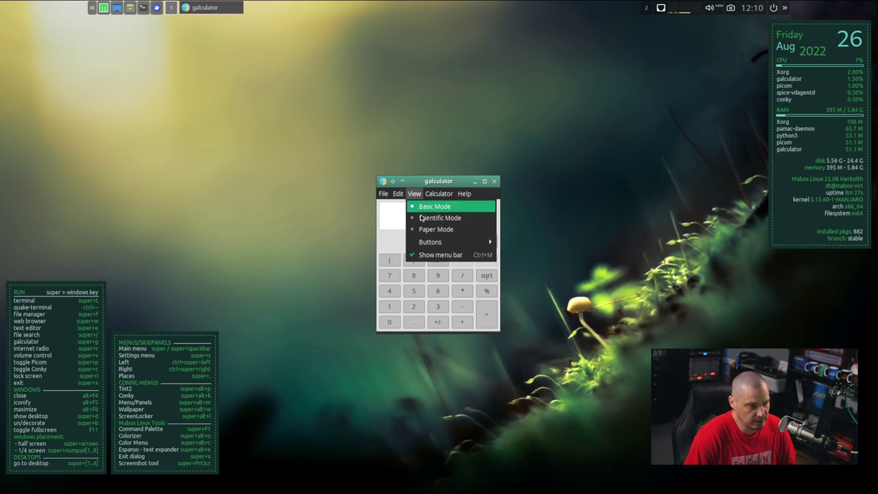
{"action": "left_click", "coordinate": [432, 218]}
{"action": "left_click_drag", "start_coordinate": [482, 190], "coordinate": [315, 125]}
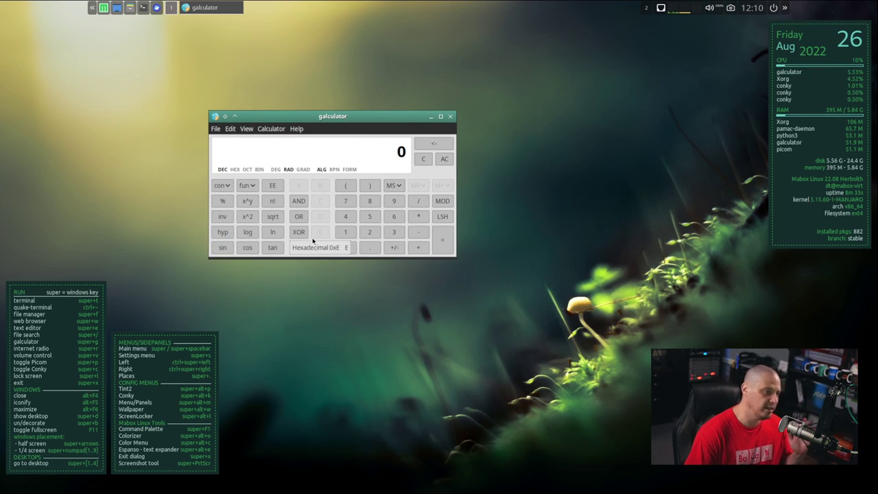
{"action": "left_click", "coordinate": [451, 118]}
- Open the nitrogen wallpaper setter from the desktop menu and resize its window to show five thumbnails per row
{"action": "right_click", "coordinate": [241, 99]}
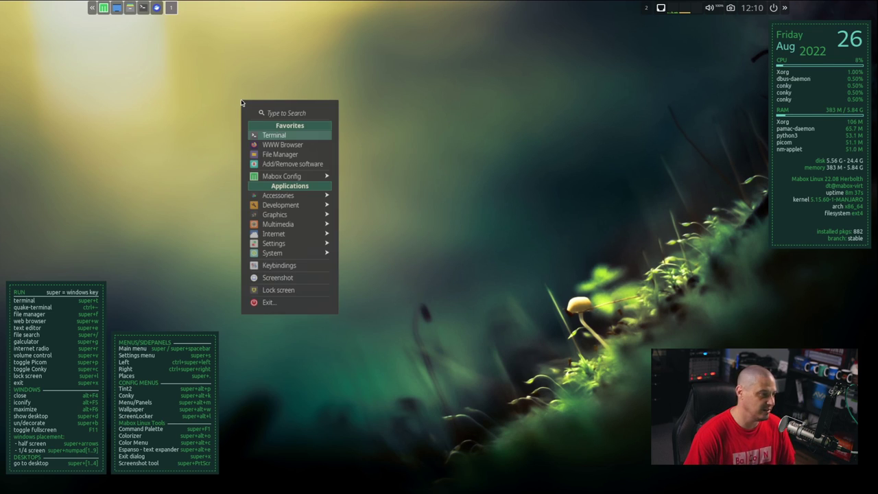
{"action": "mouse_move", "coordinate": [294, 200]}
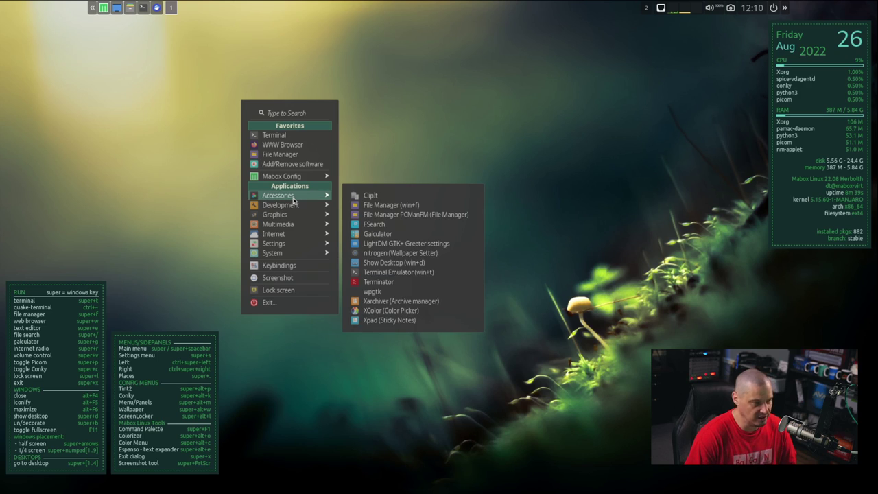
{"action": "left_click", "coordinate": [437, 253]}
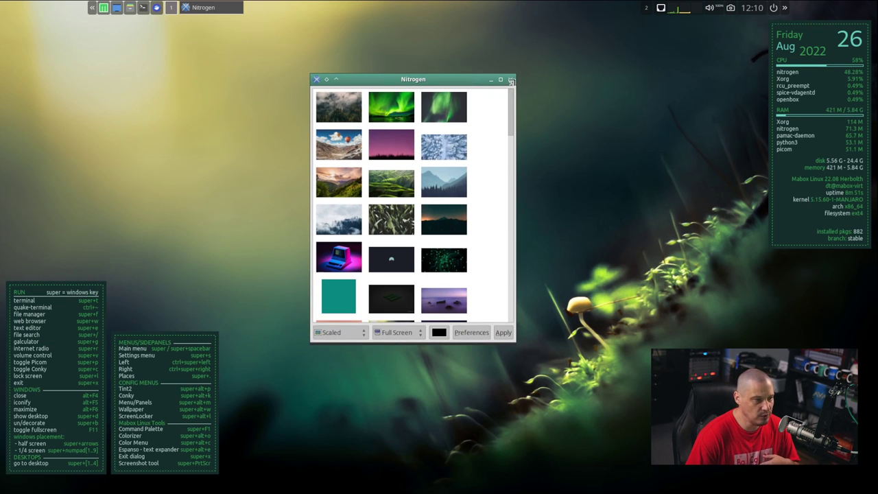
{"action": "left_click_drag", "start_coordinate": [514, 76], "coordinate": [365, 67]}
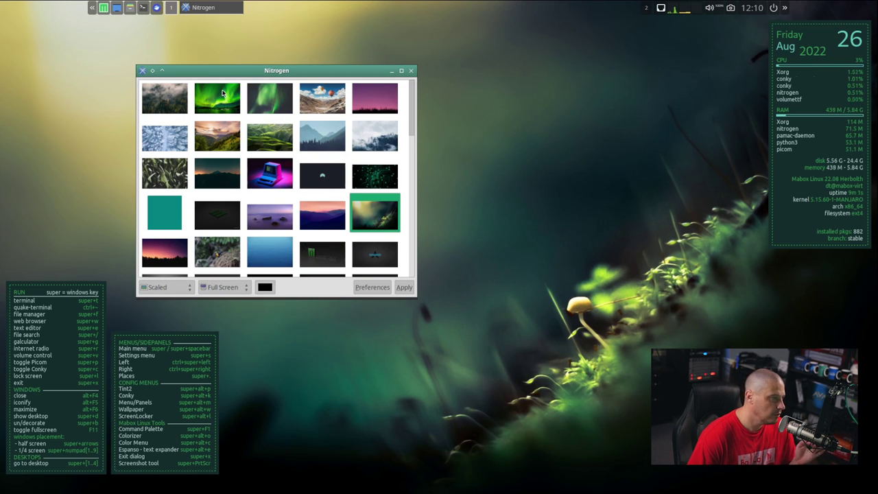
- Apply the misty blue conifer forest wallpaper, followed by the green circuit board wallpaper
{"action": "left_click", "coordinate": [380, 148]}
{"action": "left_click", "coordinate": [406, 287]}
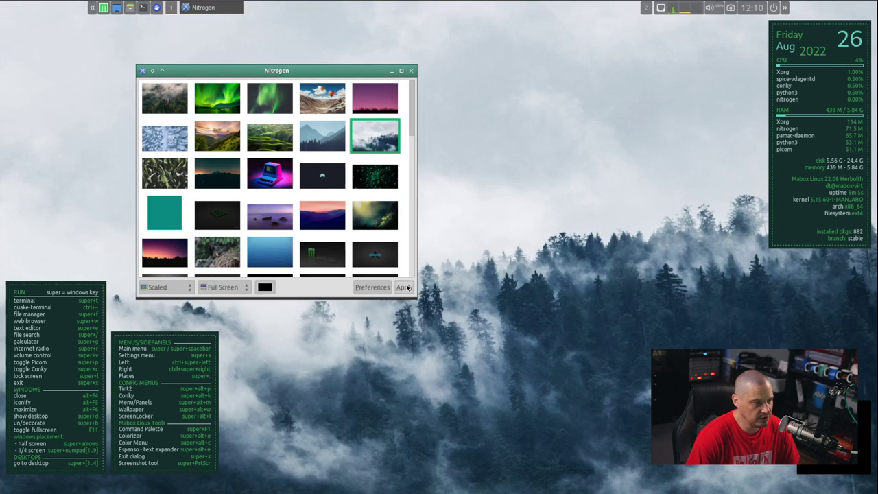
{"action": "left_click", "coordinate": [374, 175]}
{"action": "left_click", "coordinate": [404, 288]}
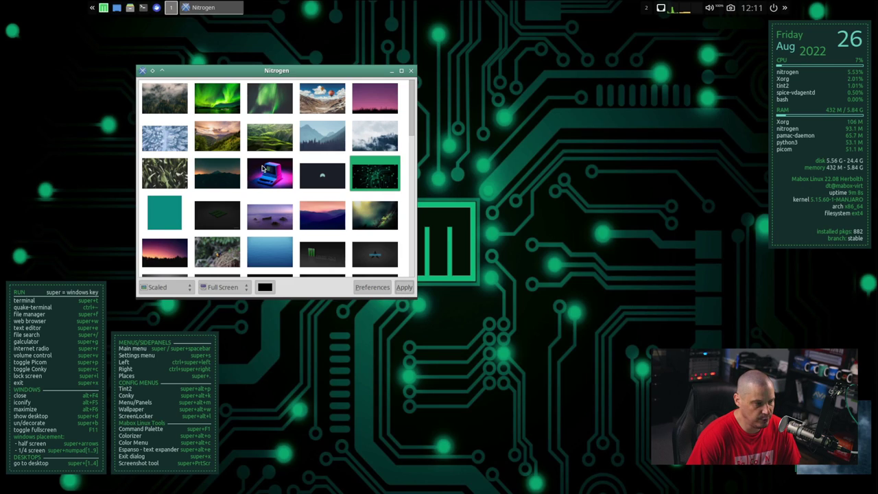
- Try the dark green angled-tile wallpaper, then apply the wallpaper of purple mountains under a pink sunset sky
{"action": "scroll", "coordinate": [263, 168], "scroll_direction": "down", "scroll_amount": 5}
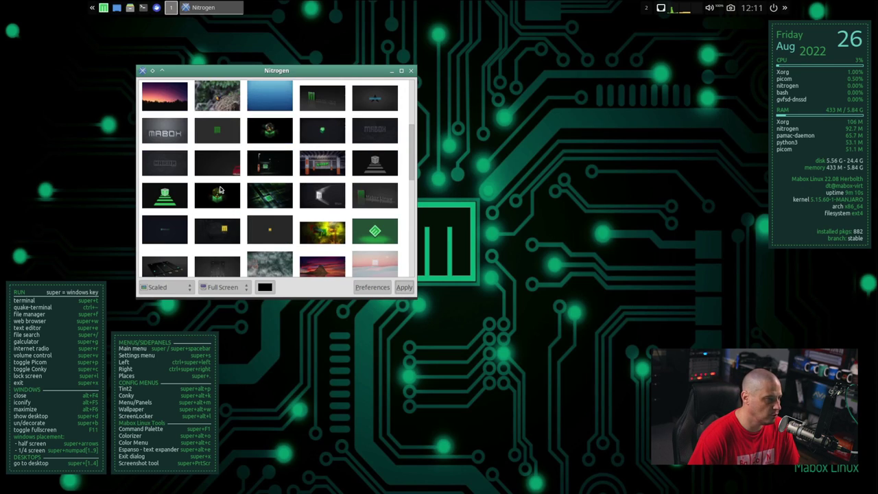
{"action": "left_click", "coordinate": [288, 204]}
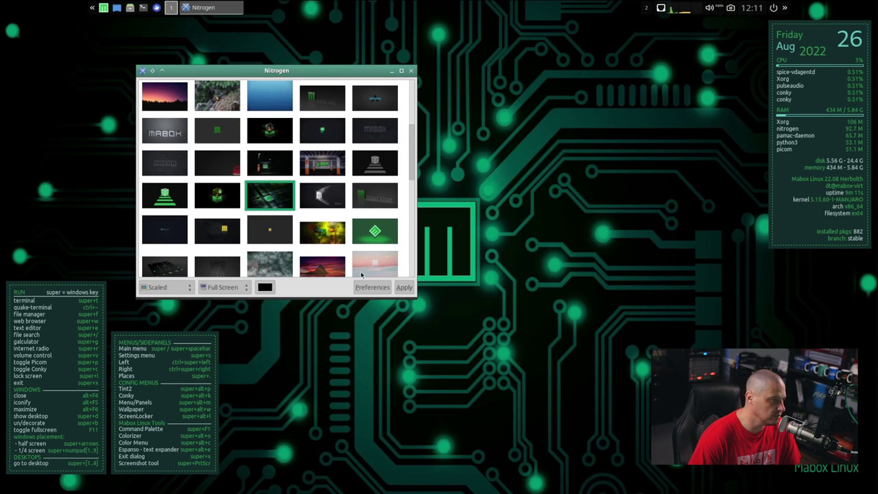
{"action": "left_click", "coordinate": [404, 287]}
{"action": "scroll", "coordinate": [329, 206], "scroll_direction": "up", "scroll_amount": 2}
{"action": "left_click", "coordinate": [323, 133]}
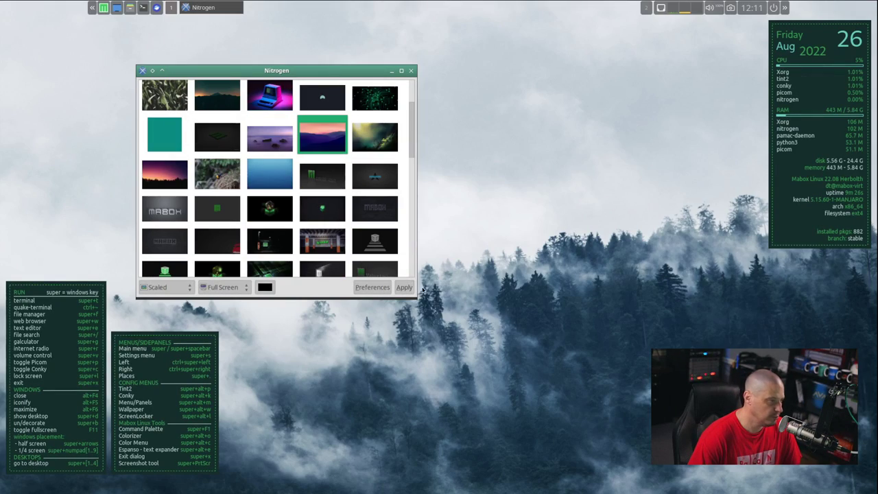
{"action": "left_click", "coordinate": [404, 287]}
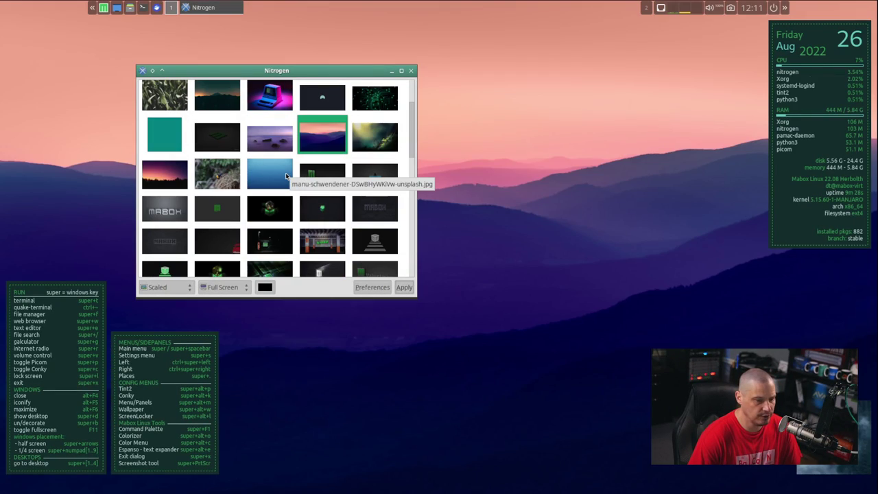
- Apply the dark Manjaro Linux wallpaper, followed by the grey wallpaper with the large MABOX lettering
{"action": "left_click", "coordinate": [323, 180]}
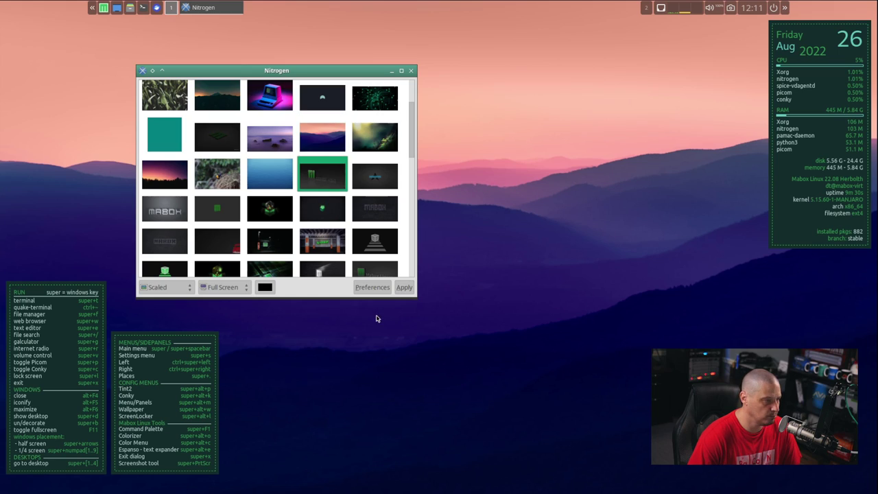
{"action": "left_click", "coordinate": [404, 285]}
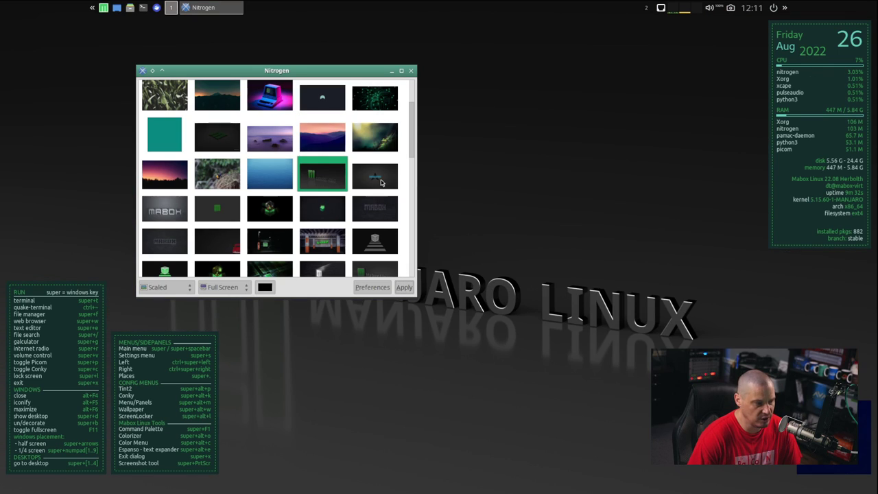
{"action": "left_click", "coordinate": [220, 219]}
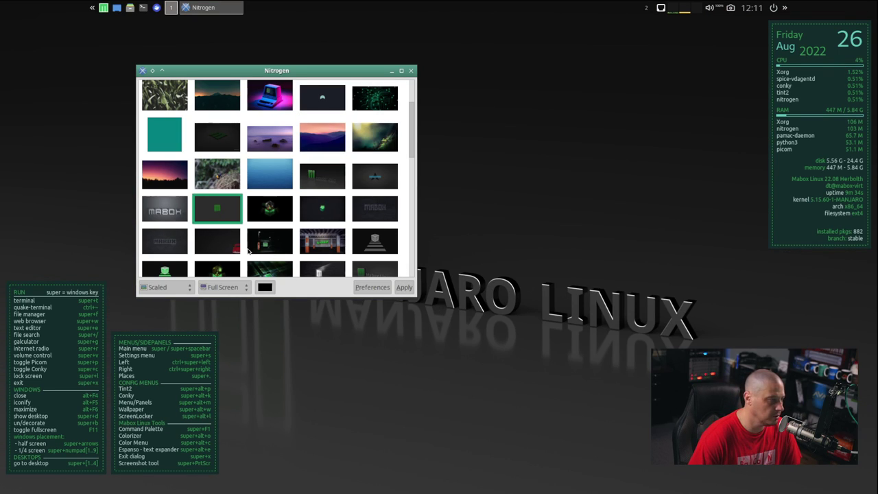
{"action": "key", "text": "Left"}
{"action": "left_click", "coordinate": [404, 287]}
- Browse the rest of the wallpaper collection and apply the aerial image of green forest beside turquoise water
{"action": "left_click_drag", "start_coordinate": [339, 116], "coordinate": [368, 151]}
{"action": "scroll", "coordinate": [357, 206], "scroll_direction": "down", "scroll_amount": 3}
{"action": "scroll", "coordinate": [358, 212], "scroll_direction": "down", "scroll_amount": 2}
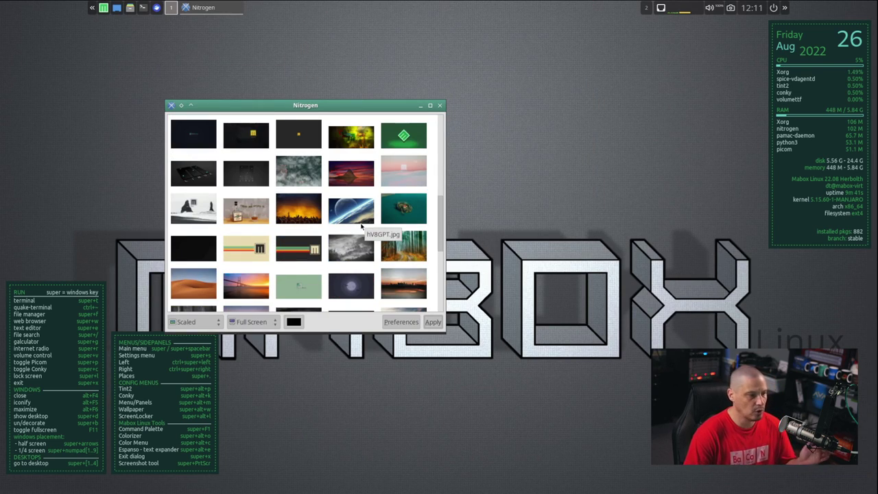
{"action": "scroll", "coordinate": [362, 227], "scroll_direction": "down", "scroll_amount": 2}
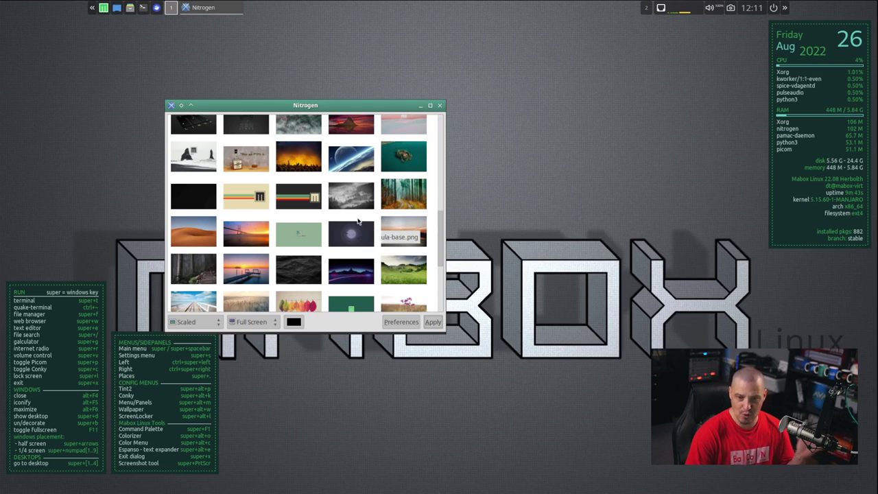
{"action": "scroll", "coordinate": [362, 229], "scroll_direction": "down", "scroll_amount": 4}
{"action": "scroll", "coordinate": [367, 233], "scroll_direction": "down", "scroll_amount": 1}
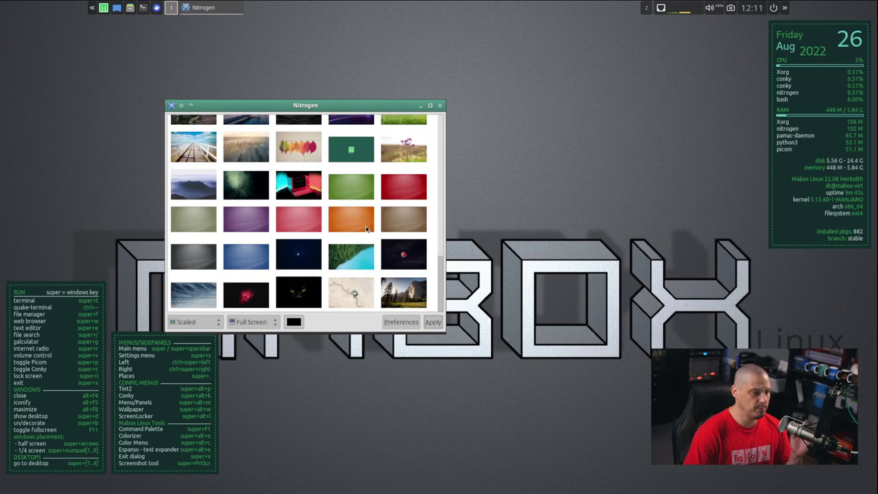
{"action": "left_click", "coordinate": [350, 261]}
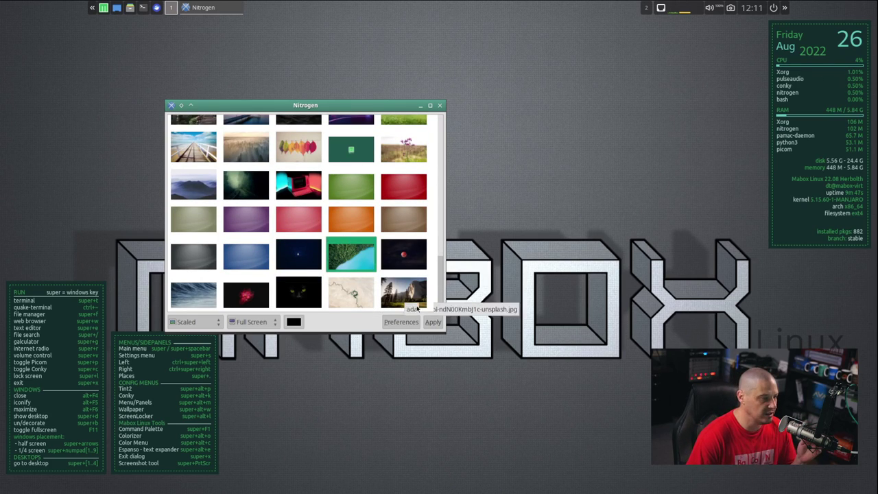
{"action": "left_click", "coordinate": [433, 322]}
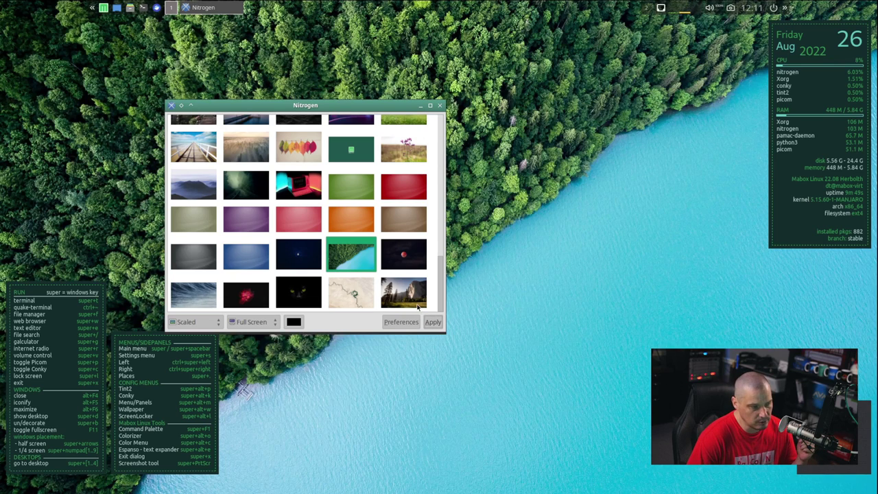
- Apply the granite cliff and meadow wallpaper, followed by the black cat wallpaper, and move the Nitrogen window aside to see it
{"action": "left_click", "coordinate": [417, 301]}
{"action": "left_click", "coordinate": [430, 323]}
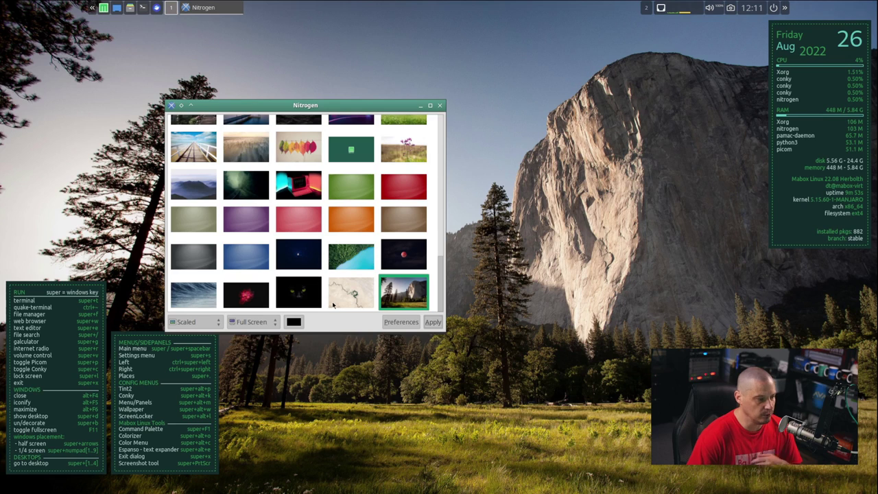
{"action": "left_click", "coordinate": [302, 294]}
{"action": "left_click", "coordinate": [433, 322]}
{"action": "left_click_drag", "start_coordinate": [353, 111], "coordinate": [265, 80]}
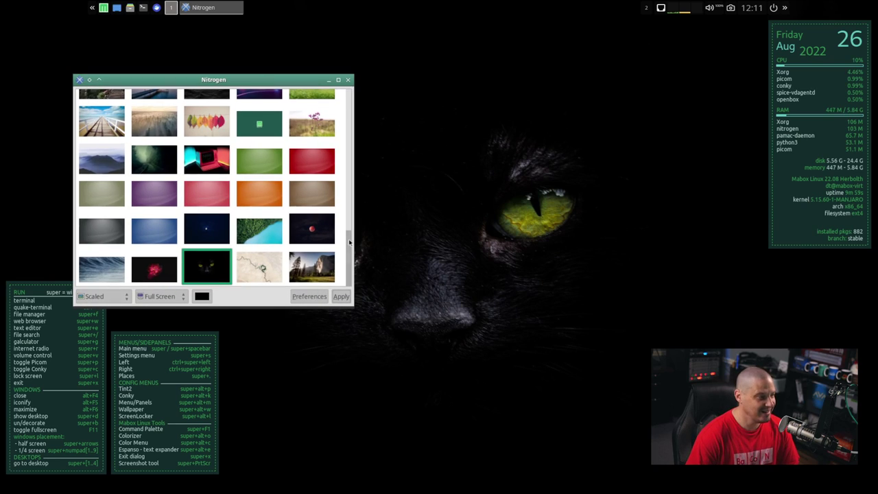
- Apply the first wallpaper in the collection, the foggy autumn conifer forest, and close Nitrogen
{"action": "left_click_drag", "start_coordinate": [347, 253], "coordinate": [336, 66]}
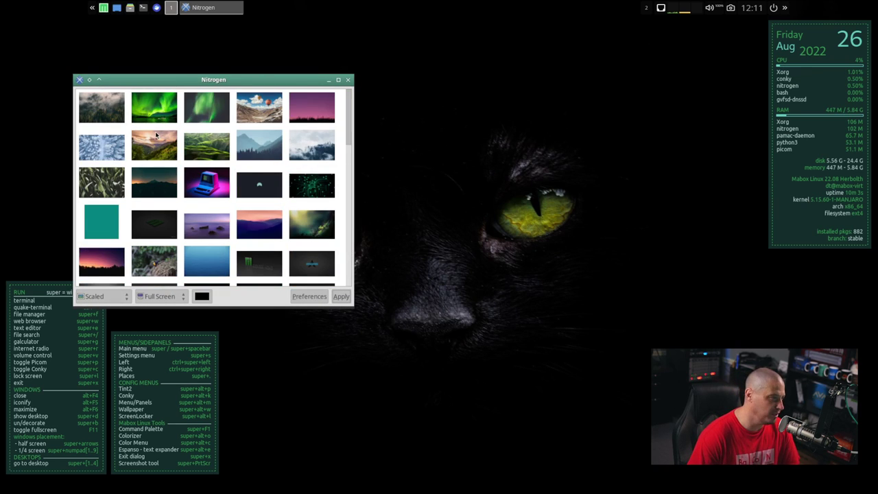
{"action": "left_click", "coordinate": [102, 107]}
{"action": "left_click", "coordinate": [342, 296]}
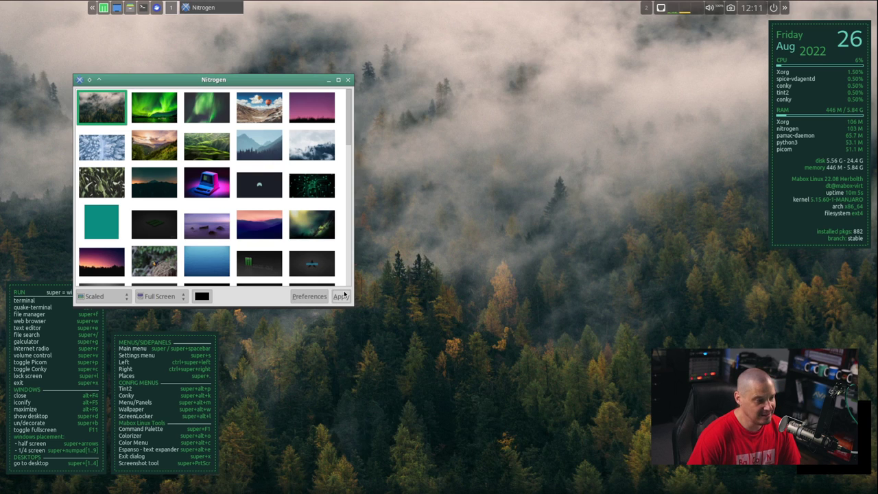
{"action": "left_click", "coordinate": [349, 81]}
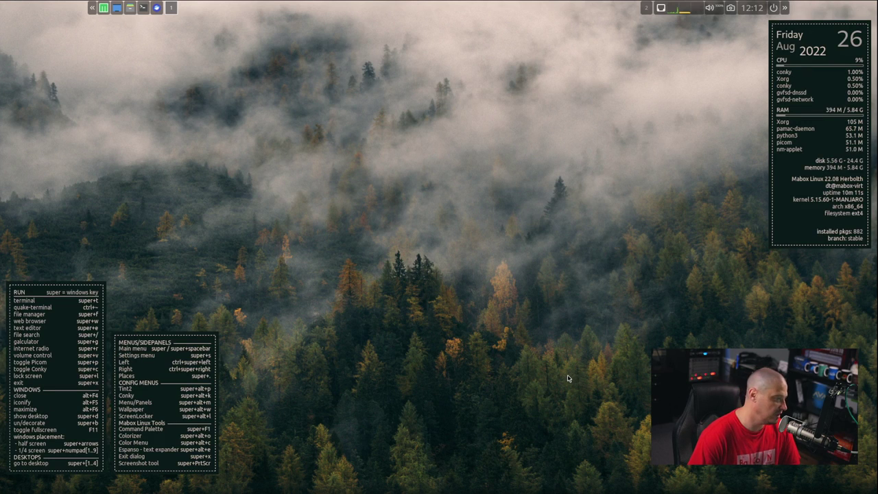
- Review the Accessories applications in the main menu, open the Geany editor from the Development category and close it
{"action": "key", "text": "super"}
{"action": "mouse_move", "coordinate": [295, 199]}
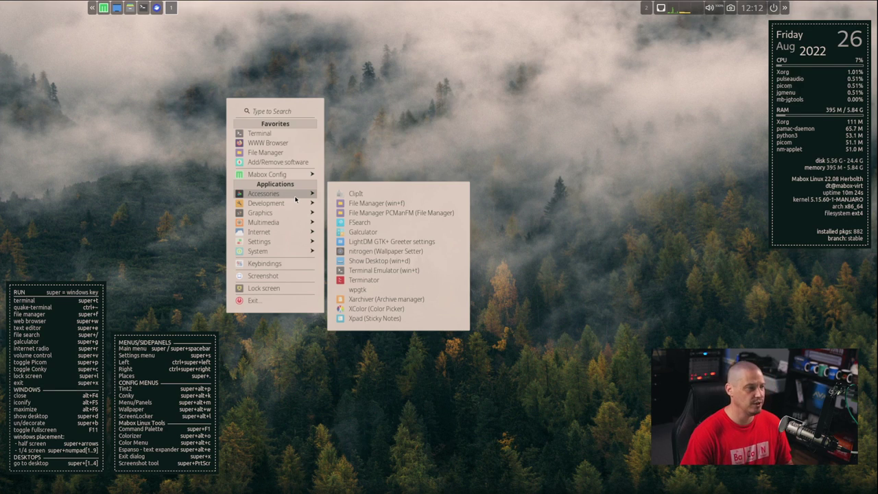
{"action": "mouse_move", "coordinate": [306, 224]}
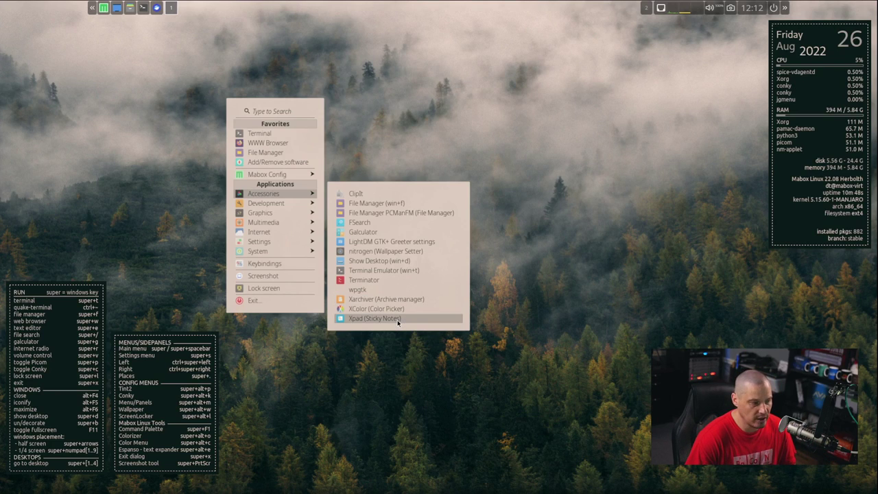
{"action": "left_click", "coordinate": [481, 207]}
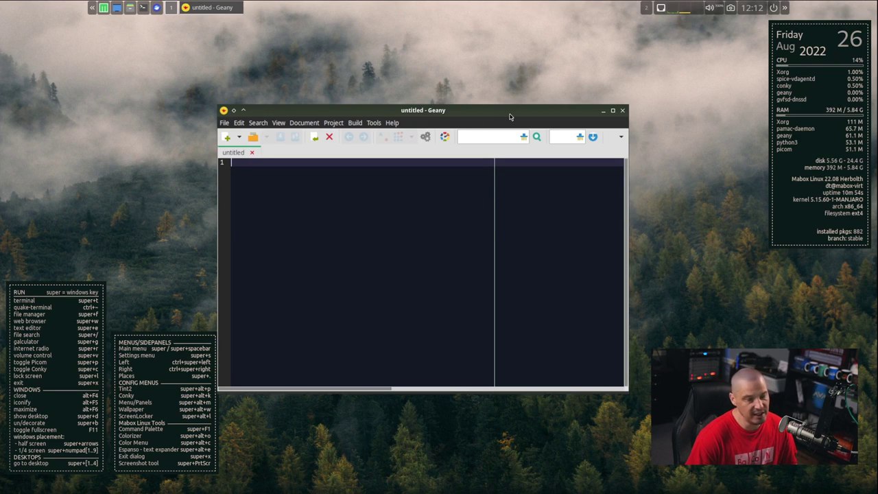
{"action": "left_click", "coordinate": [622, 111]}
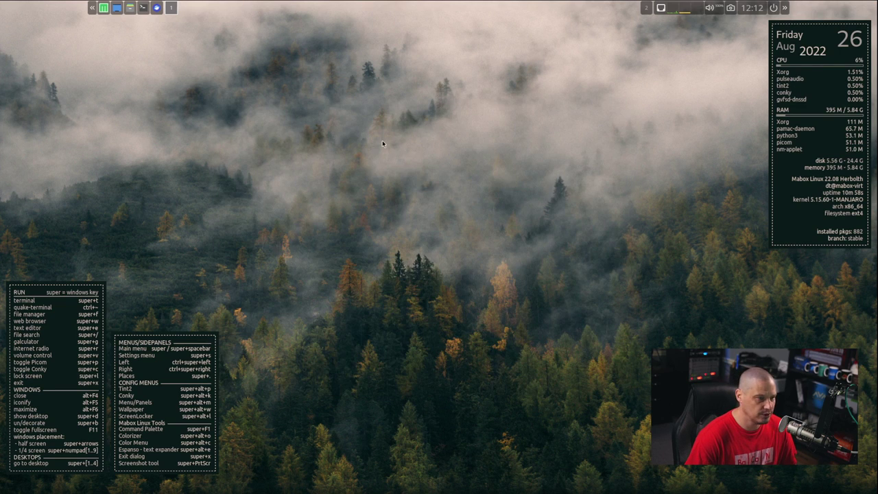
- Launch the Flameshot screenshot tool from the desktop menu's Graphics category and dismiss its welcome notification
{"action": "right_click", "coordinate": [234, 101]}
{"action": "mouse_move", "coordinate": [288, 215]}
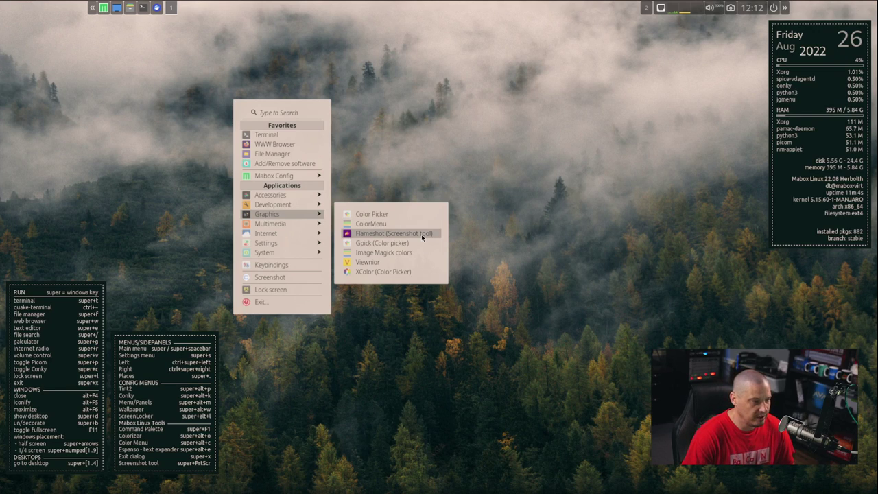
{"action": "left_click", "coordinate": [421, 234]}
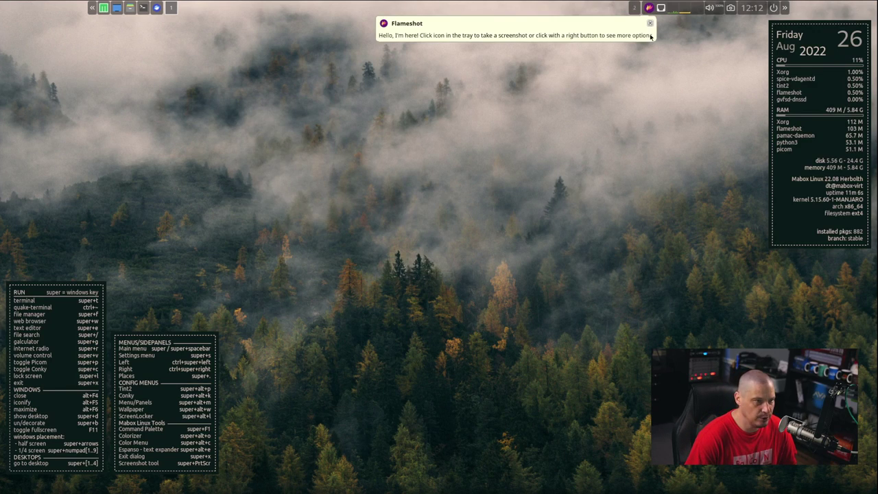
{"action": "left_click", "coordinate": [650, 23]}
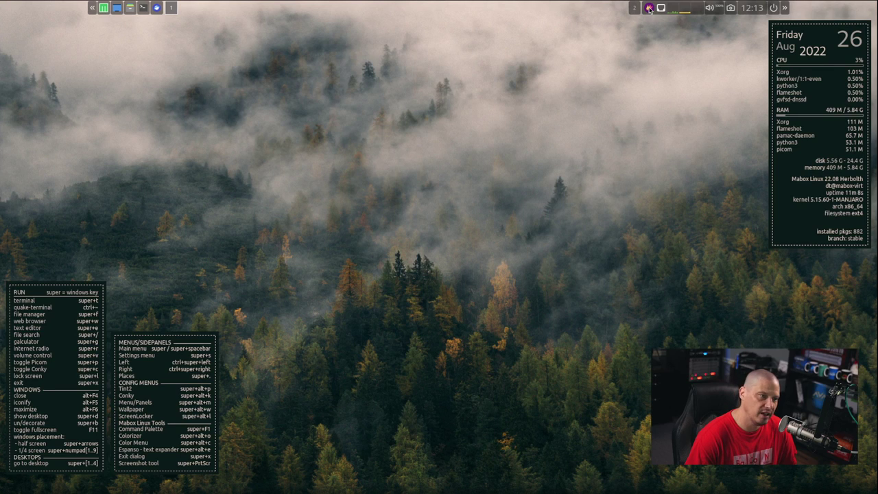
- Start a Flameshot capture, place a selection on the desktop to view the annotation tools, and cancel the capture
{"action": "left_click", "coordinate": [649, 8]}
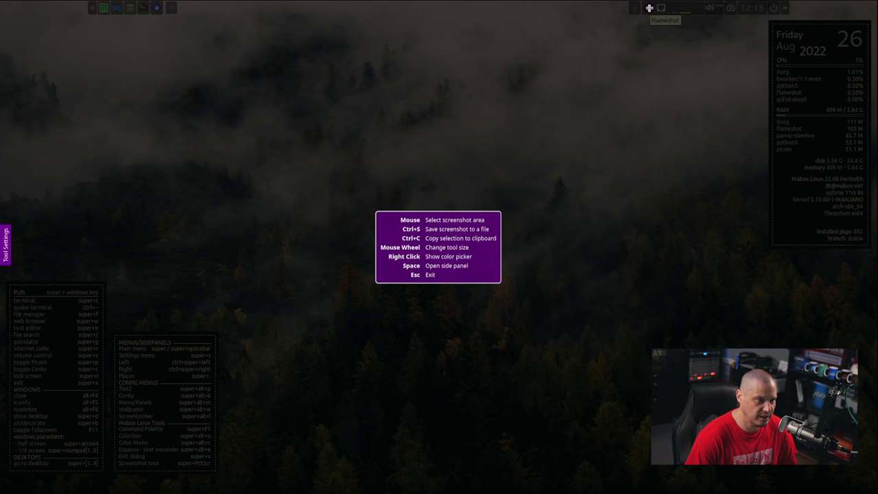
{"action": "left_click", "coordinate": [578, 105]}
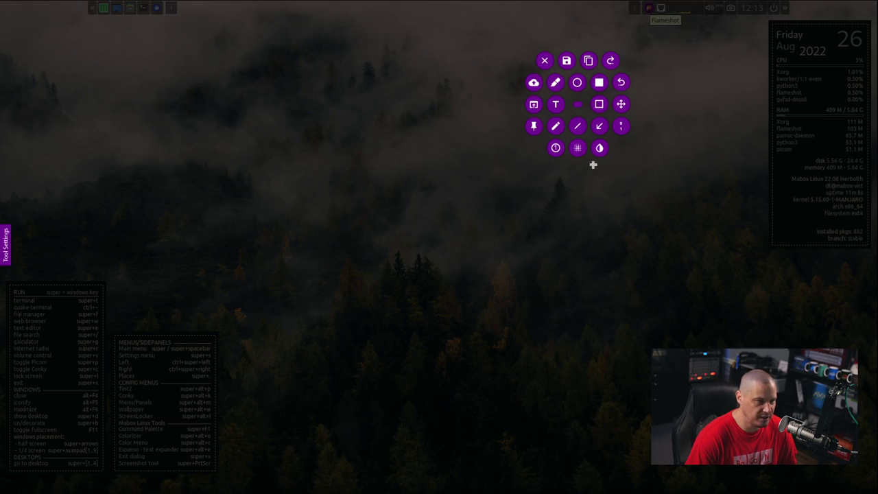
{"action": "key", "text": "Escape"}
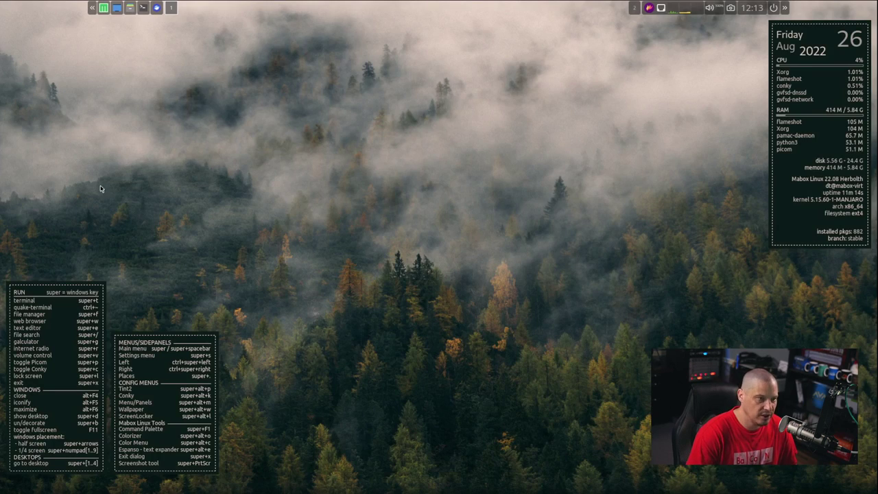
- Launch the Viewnior image viewer from the Graphics category, view its About information and close it
{"action": "right_click", "coordinate": [256, 96]}
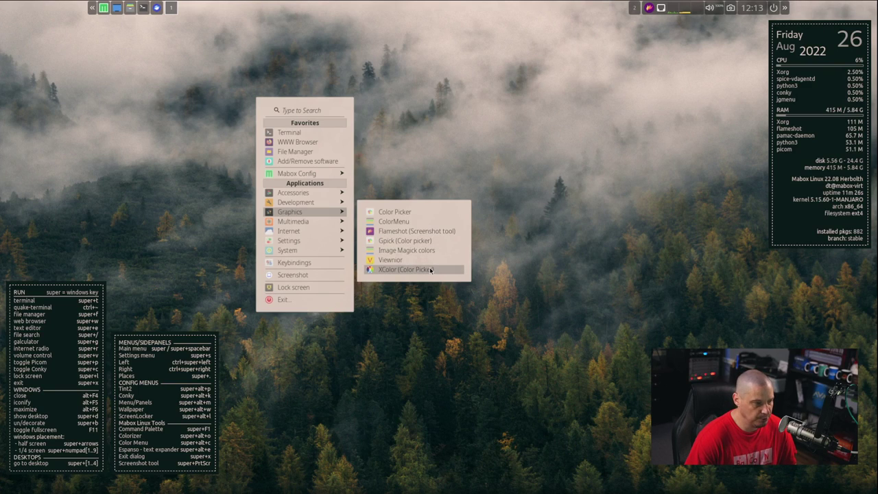
{"action": "left_click", "coordinate": [393, 259]}
{"action": "left_click", "coordinate": [437, 197]}
{"action": "left_click", "coordinate": [447, 209]}
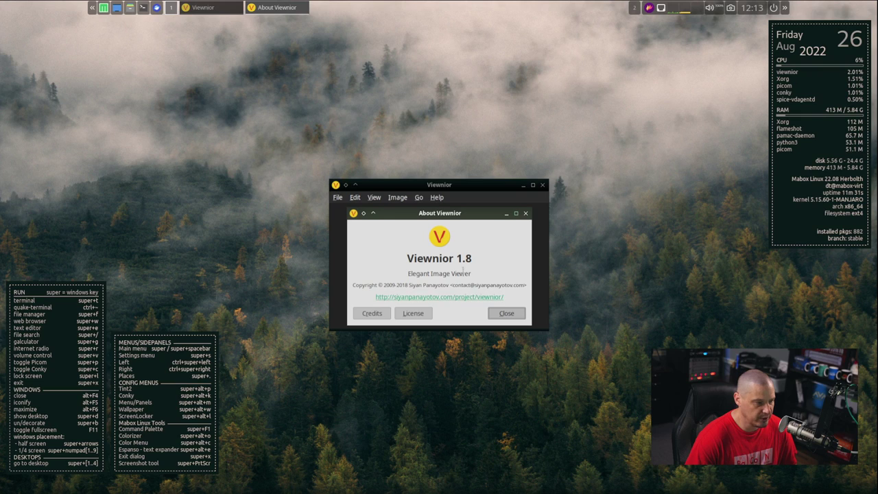
{"action": "left_click", "coordinate": [526, 212]}
{"action": "left_click", "coordinate": [540, 187]}
- Try out the Audacious music player and the mpv media player from the Multimedia category, closing each one
{"action": "right_click", "coordinate": [250, 116]}
{"action": "mouse_move", "coordinate": [311, 240]}
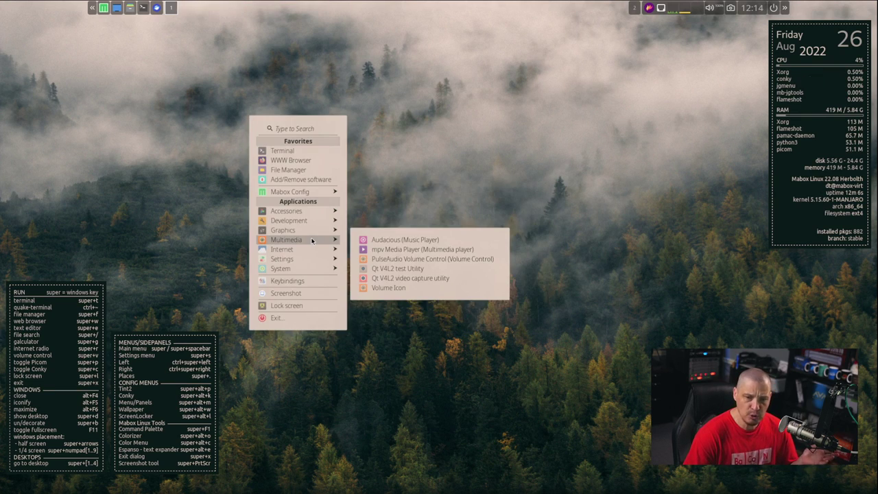
{"action": "left_click", "coordinate": [466, 241]}
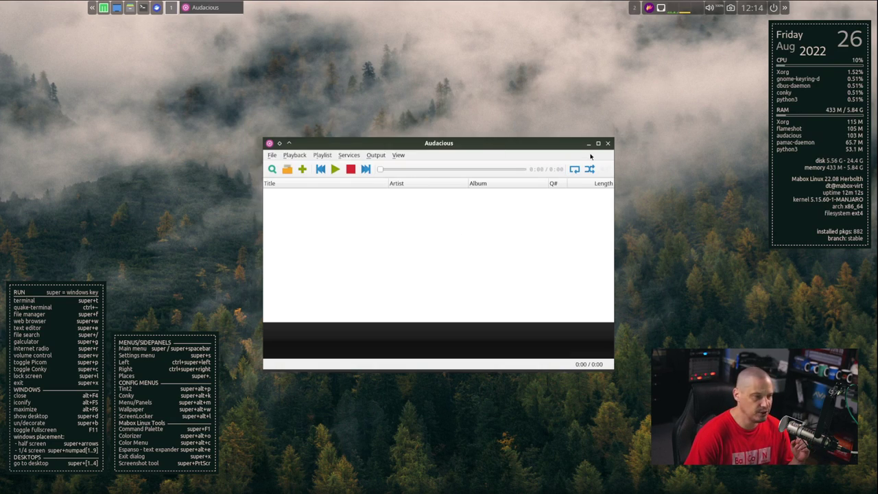
{"action": "left_click", "coordinate": [398, 156]}
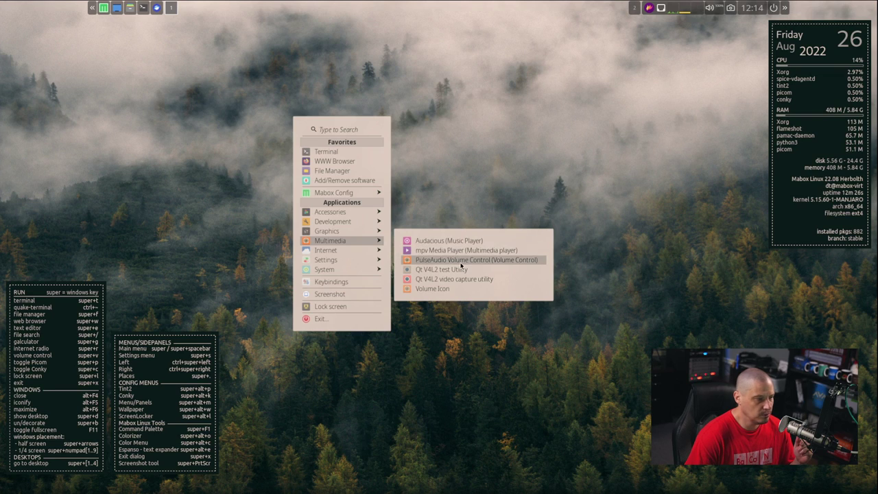
{"action": "left_click", "coordinate": [461, 252]}
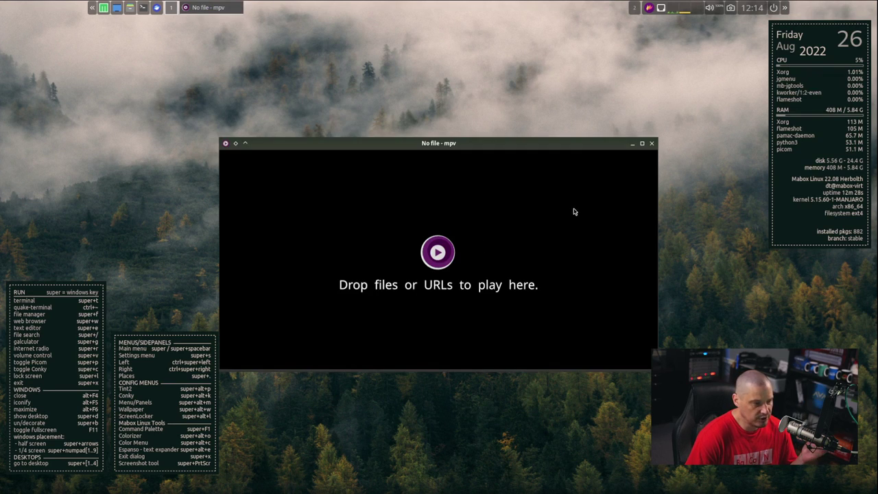
{"action": "left_click", "coordinate": [652, 143]}
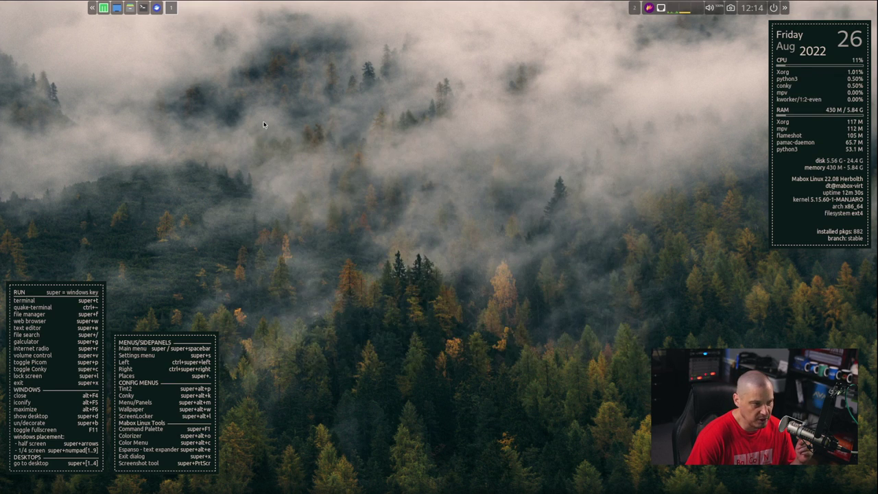
- Review the remaining Multimedia applications, and mute and unmute the sound with the panel's volume control
{"action": "right_click", "coordinate": [263, 122]}
{"action": "mouse_move", "coordinate": [325, 246]}
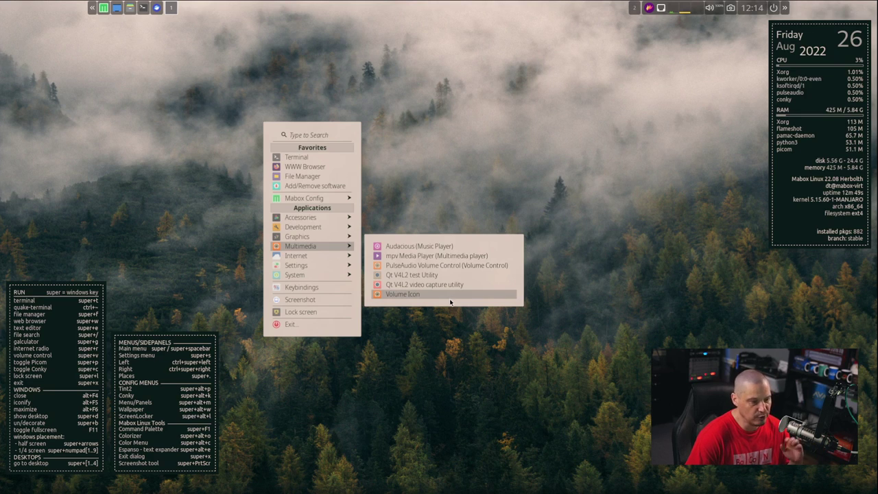
{"action": "left_click", "coordinate": [713, 11]}
{"action": "middle_click", "coordinate": [713, 13]}
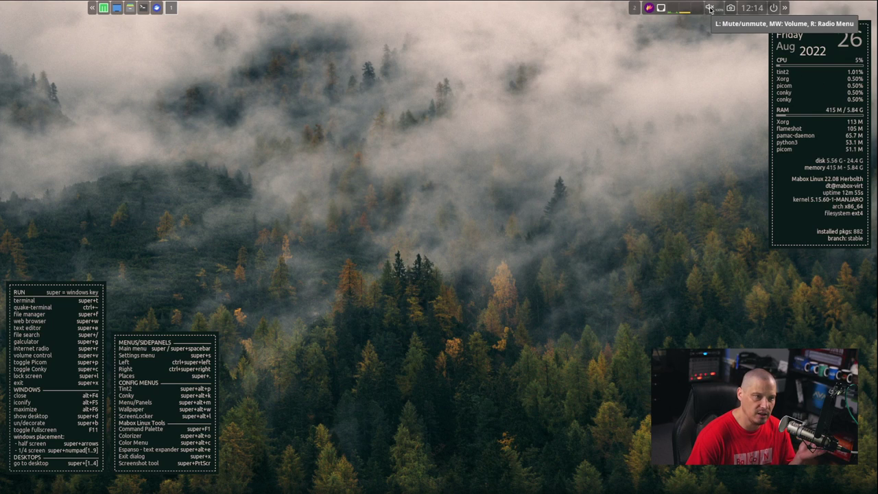
{"action": "left_click", "coordinate": [710, 9]}
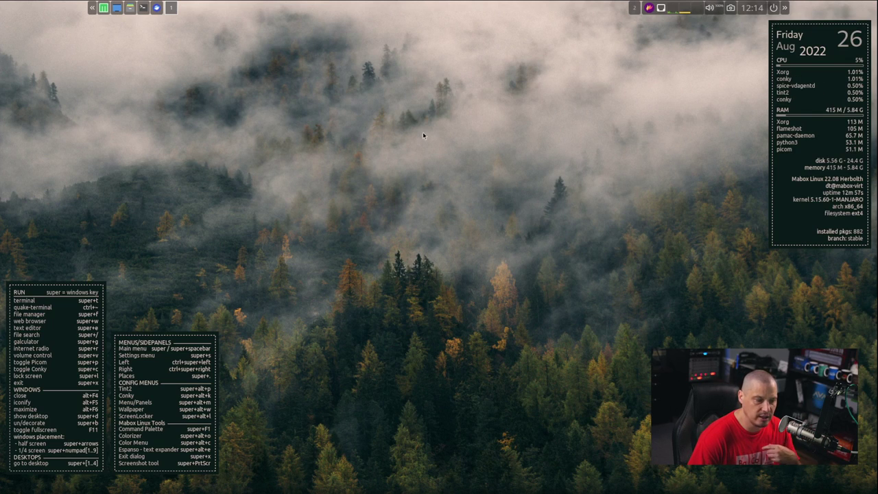
- Launch Mail Reader from the Internet category, check which mail applications can be selected, and cancel the choice
{"action": "right_click", "coordinate": [240, 100]}
{"action": "mouse_move", "coordinate": [321, 235]}
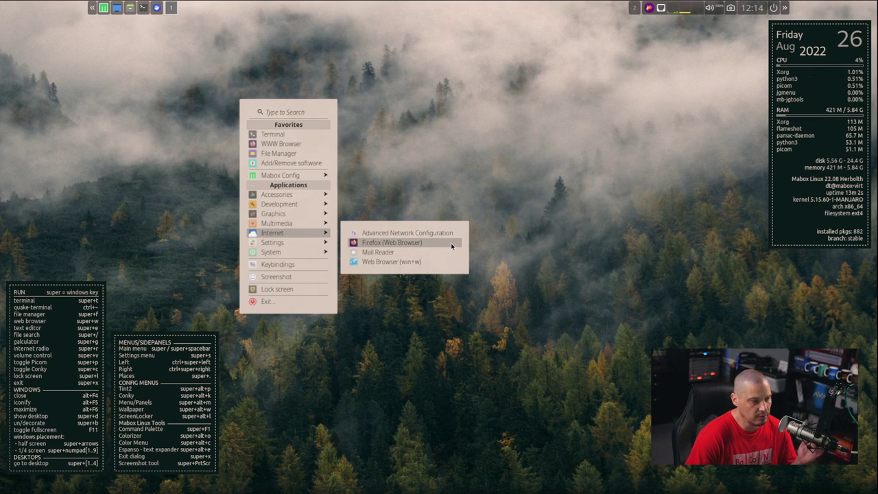
{"action": "left_click", "coordinate": [450, 255]}
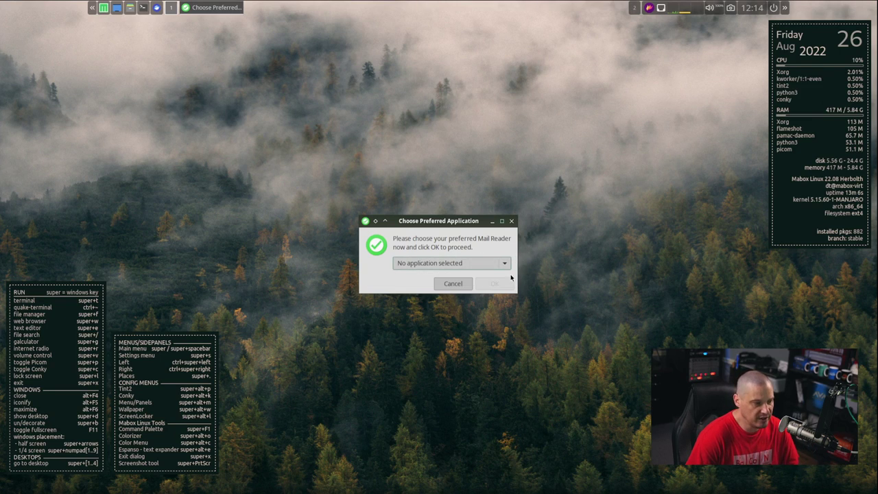
{"action": "left_click", "coordinate": [504, 263]}
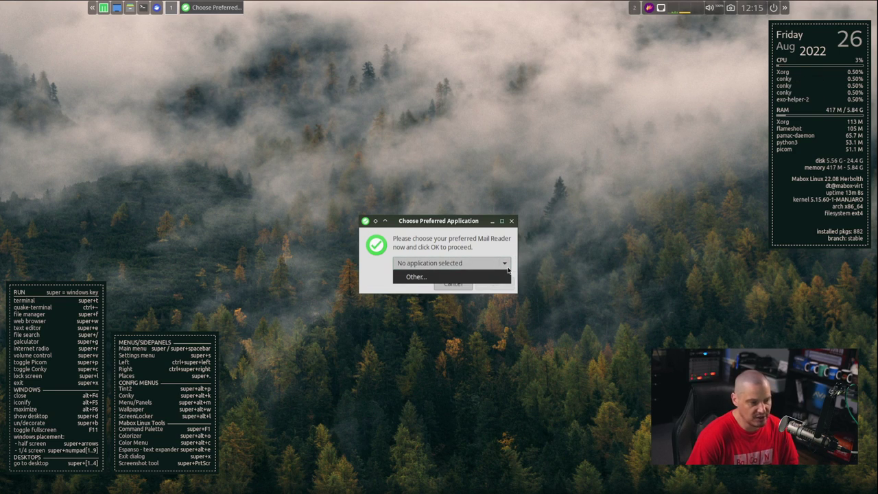
{"action": "left_click", "coordinate": [549, 241]}
{"action": "left_click", "coordinate": [453, 283]}
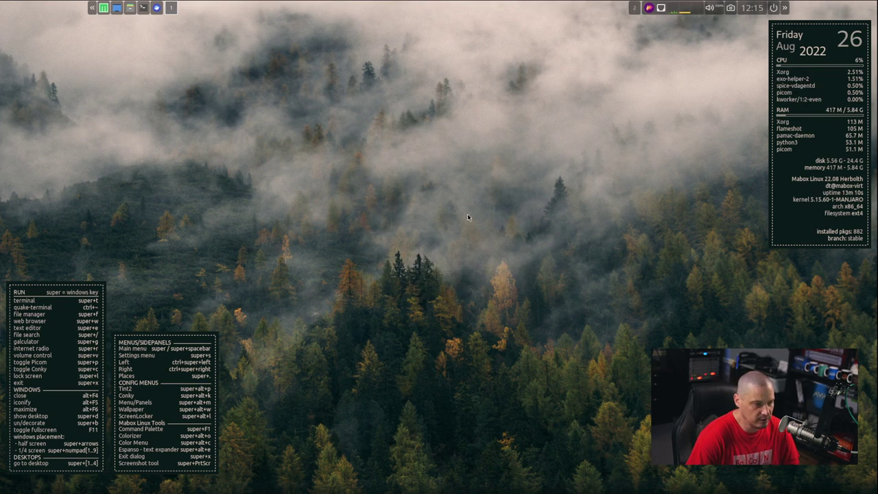
- Open Add/Remove Software from the Settings category to view the package manager and close it
{"action": "right_click", "coordinate": [286, 111]}
{"action": "mouse_move", "coordinate": [363, 255]}
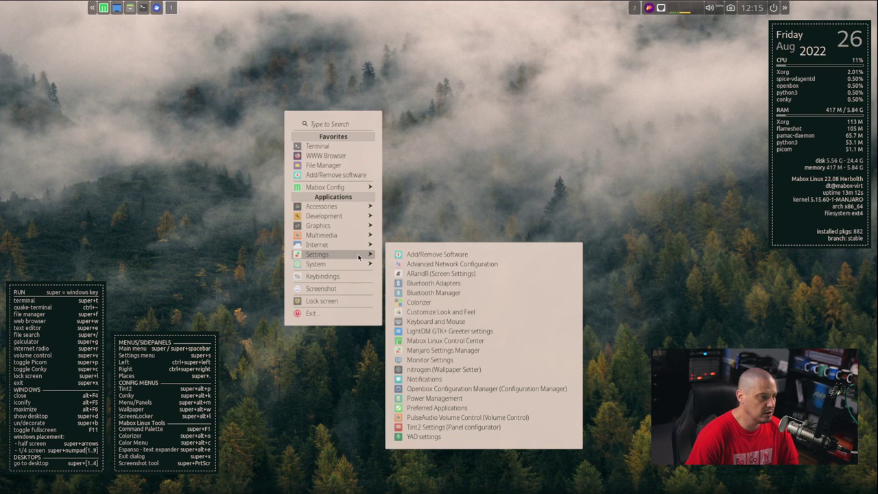
{"action": "left_click", "coordinate": [525, 255]}
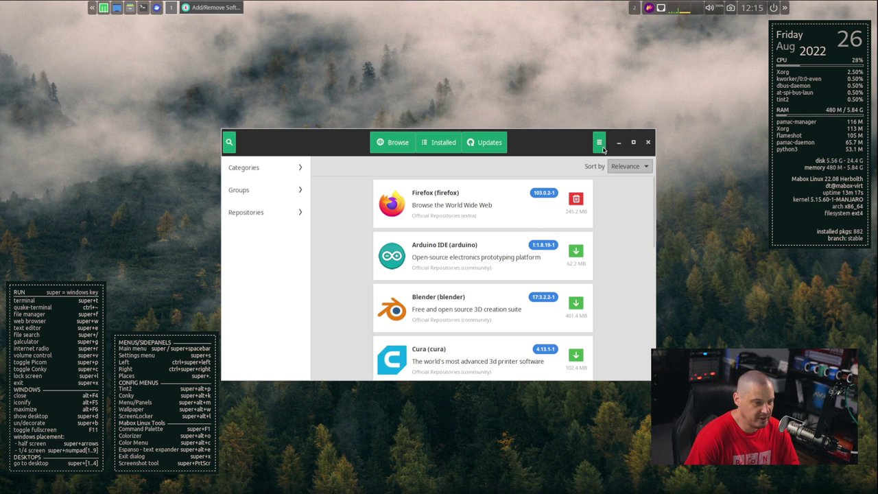
{"action": "left_click", "coordinate": [649, 143]}
- Open the ARandR screen settings, move and enlarge the Screen Layout Editor window to view it, and close it
{"action": "right_click", "coordinate": [251, 137]}
{"action": "mouse_move", "coordinate": [295, 279]}
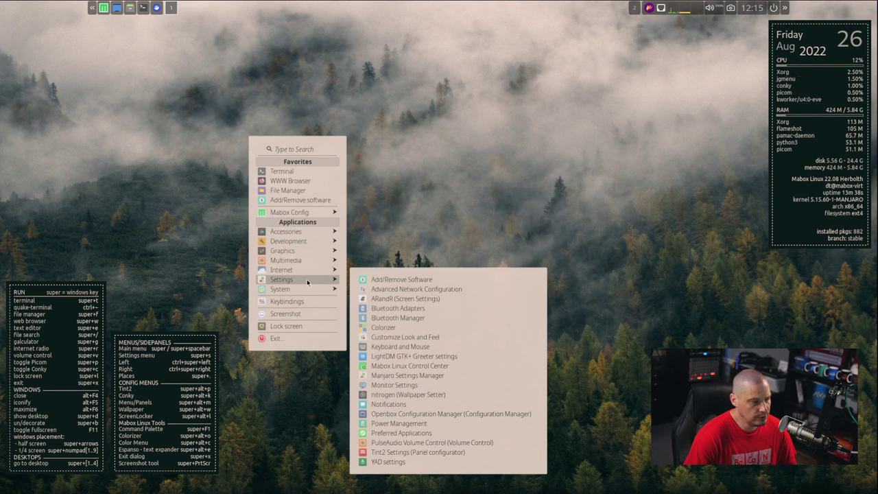
{"action": "left_click", "coordinate": [500, 298]}
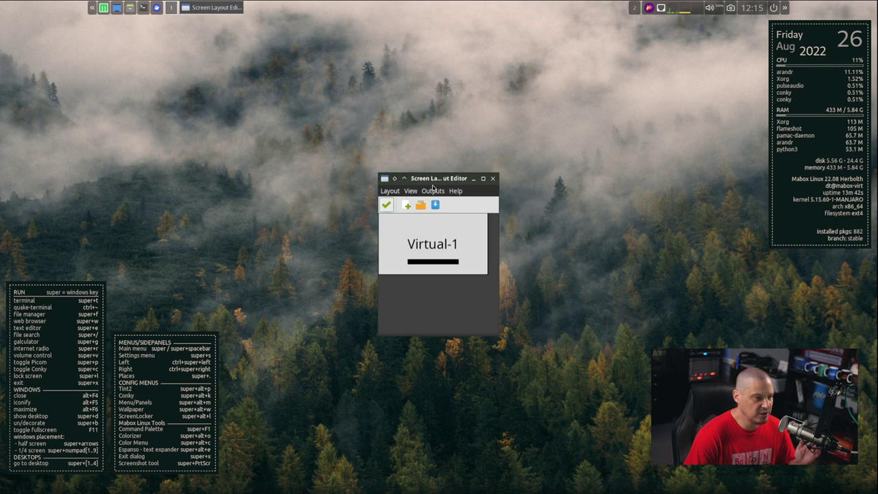
{"action": "left_click_drag", "start_coordinate": [356, 150], "coordinate": [288, 110]}
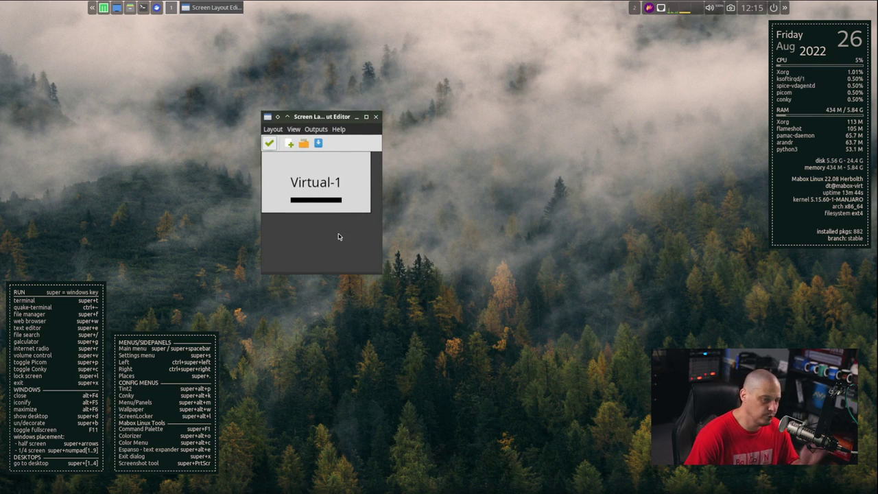
{"action": "left_click_drag", "start_coordinate": [381, 273], "coordinate": [709, 294]}
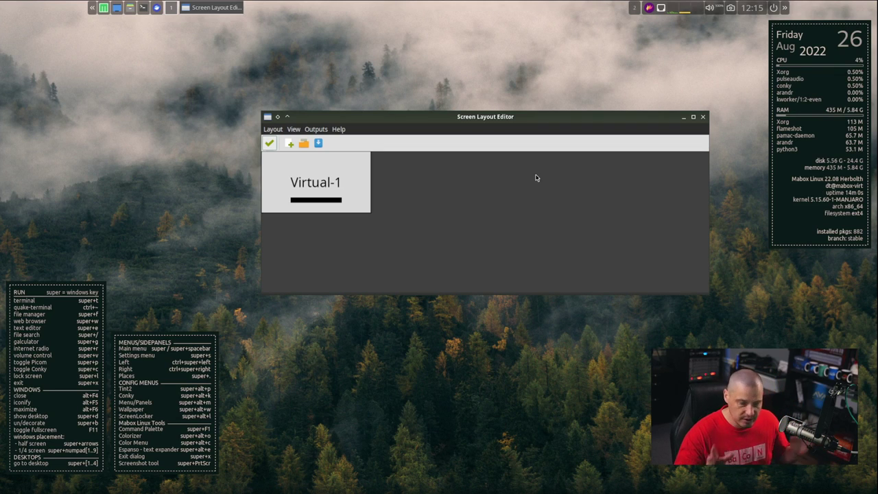
{"action": "left_click", "coordinate": [705, 117]}
- Open Customize Look and Feel from the Settings category and browse the list of widget themes
{"action": "right_click", "coordinate": [288, 120]}
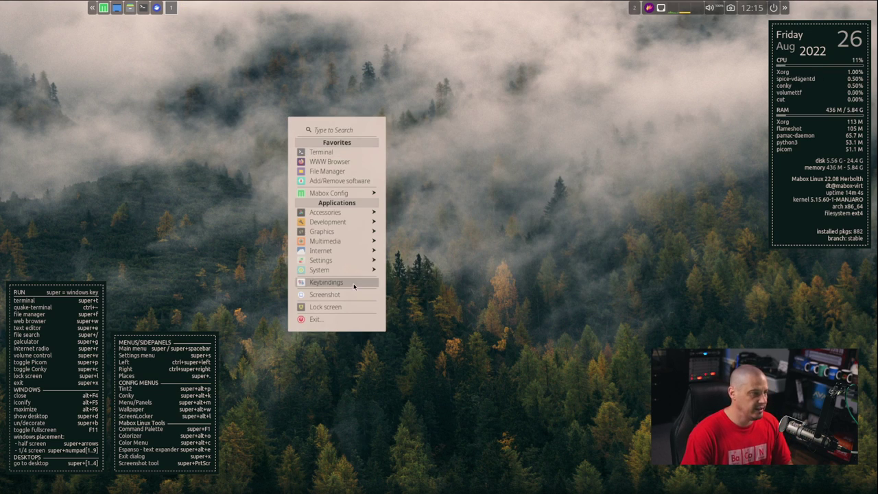
{"action": "mouse_move", "coordinate": [359, 261]}
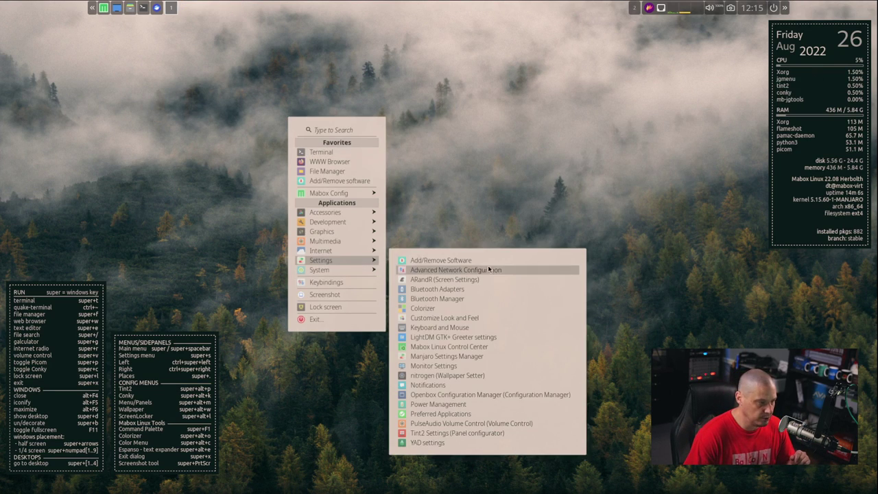
{"action": "left_click", "coordinate": [534, 318]}
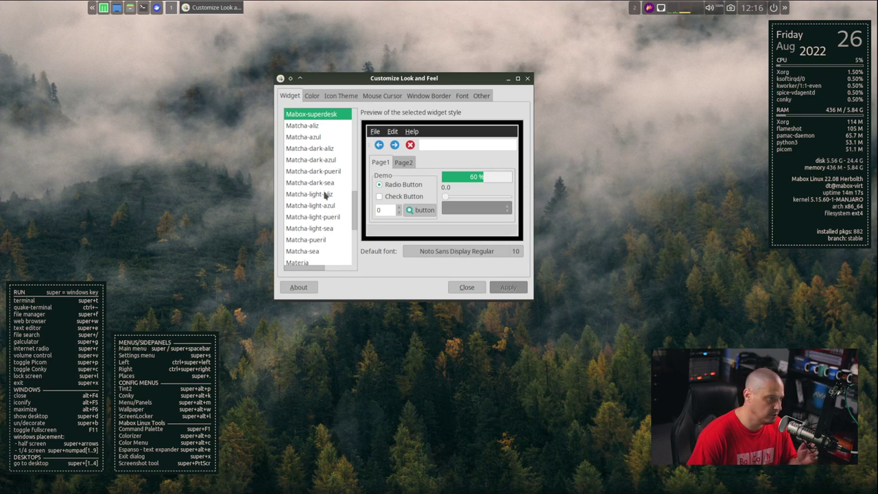
{"action": "scroll", "coordinate": [328, 219], "scroll_direction": "up", "scroll_amount": 2}
{"action": "scroll", "coordinate": [328, 218], "scroll_direction": "down", "scroll_amount": 2}
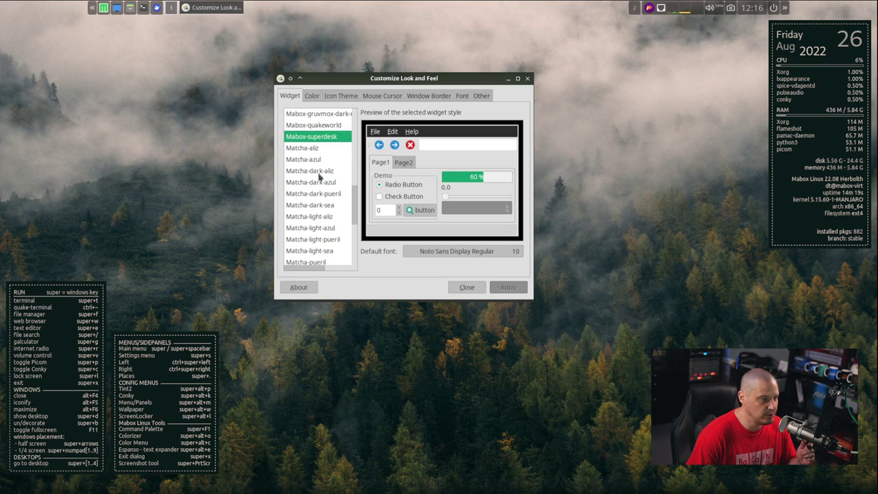
{"action": "scroll", "coordinate": [309, 142], "scroll_direction": "down", "scroll_amount": 3}
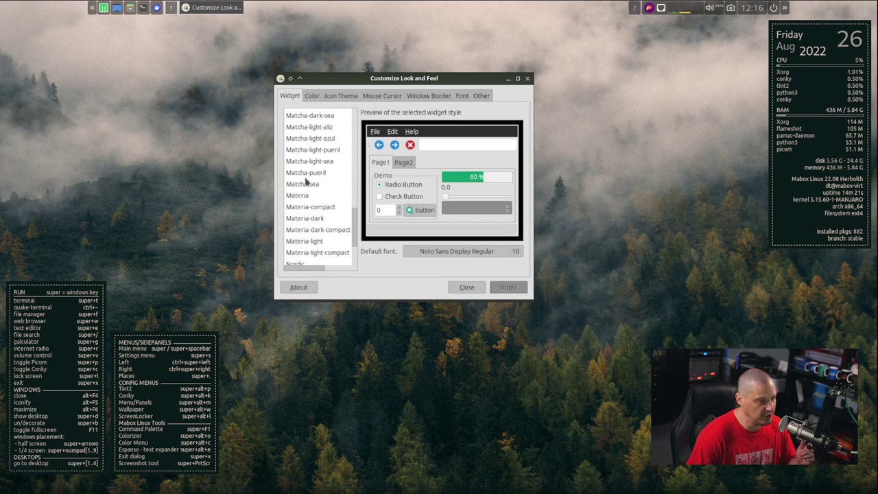
- Preview Matcha widget themes including Matcha-dark-sea, Matcha-dark-azul and Matcha-light-azul, and apply Matcha-dark-pueril
{"action": "left_click", "coordinate": [306, 161]}
{"action": "left_click", "coordinate": [322, 202]}
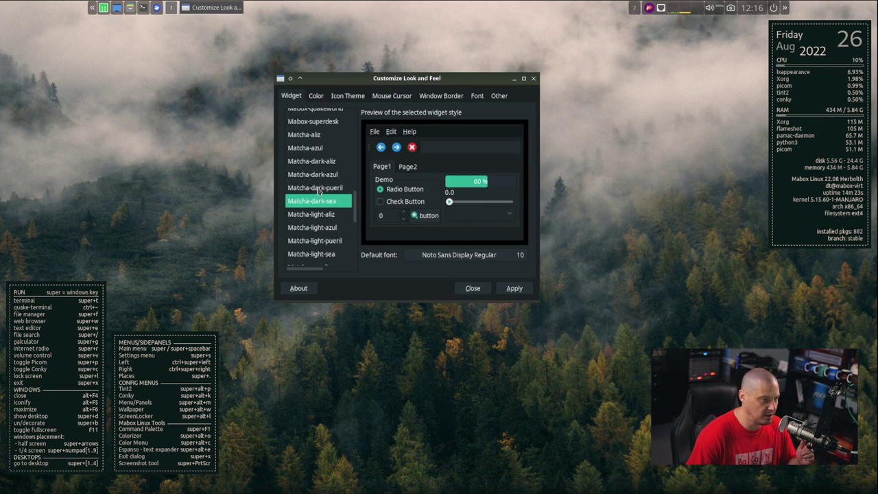
{"action": "left_click", "coordinate": [315, 175]}
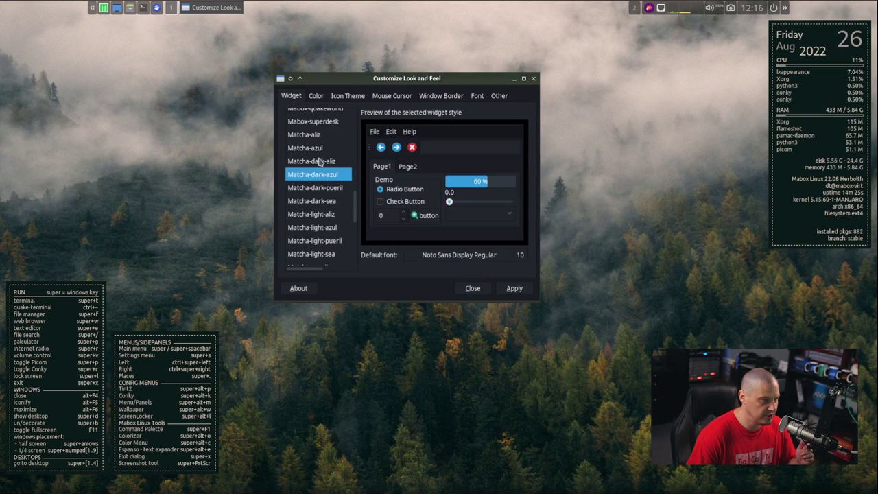
{"action": "left_click", "coordinate": [314, 190]}
{"action": "left_click", "coordinate": [310, 202]}
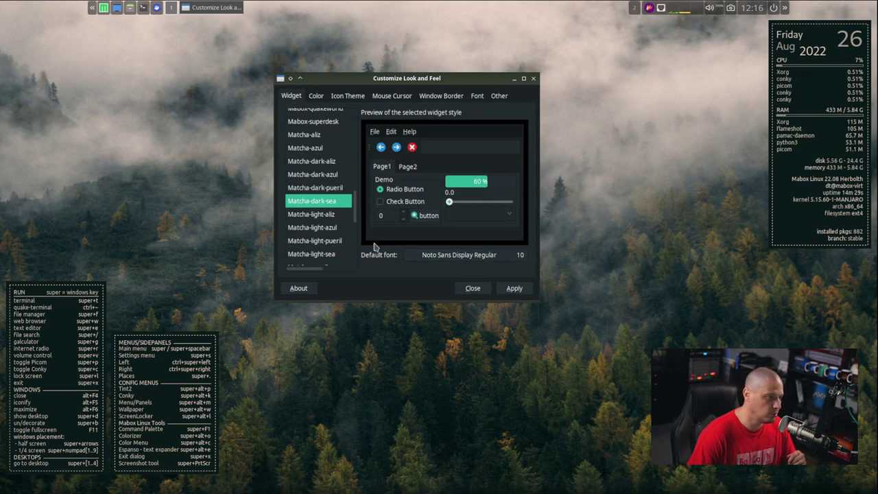
{"action": "left_click", "coordinate": [331, 216]}
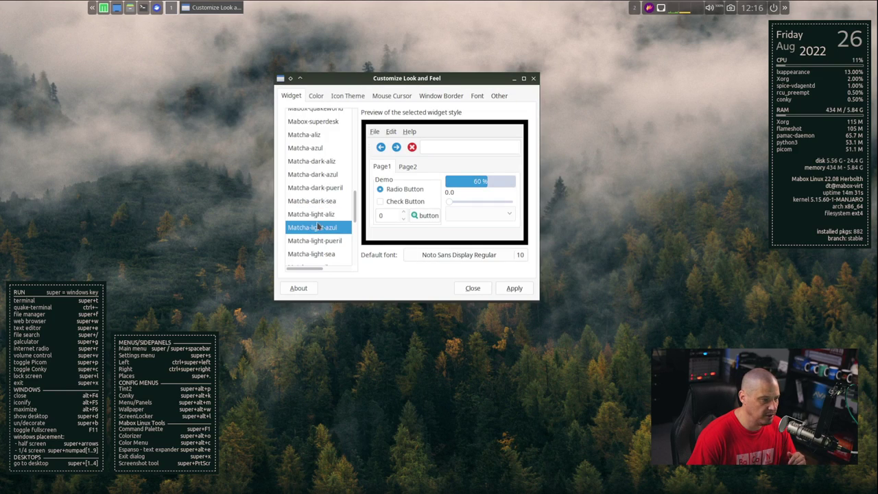
{"action": "left_click", "coordinate": [302, 192]}
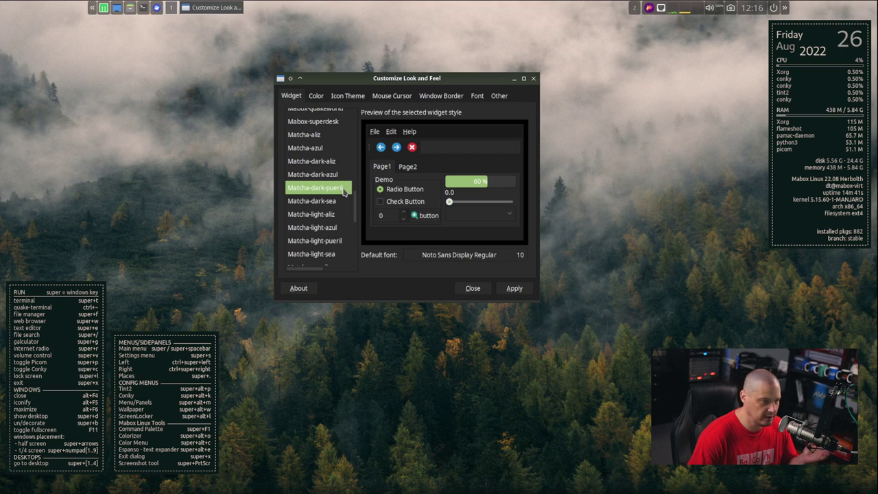
{"action": "left_click", "coordinate": [514, 288]}
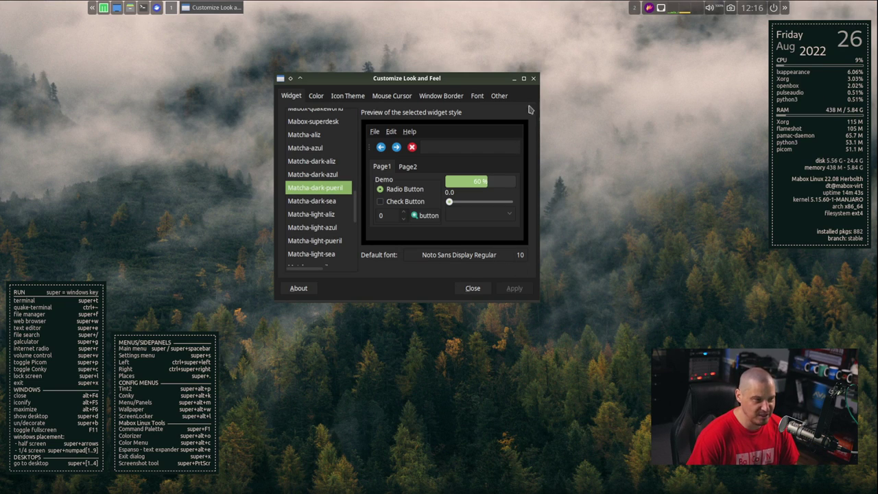
- Preview the Papirus-Dark icon theme, apply Numix Square, and close Customize Look and Feel after viewing the mouse cursor themes
{"action": "left_click", "coordinate": [352, 97]}
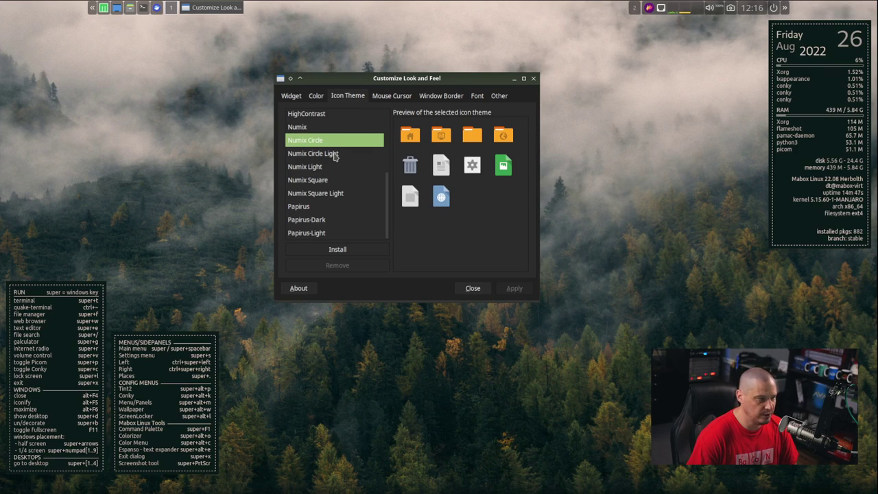
{"action": "left_click", "coordinate": [311, 223]}
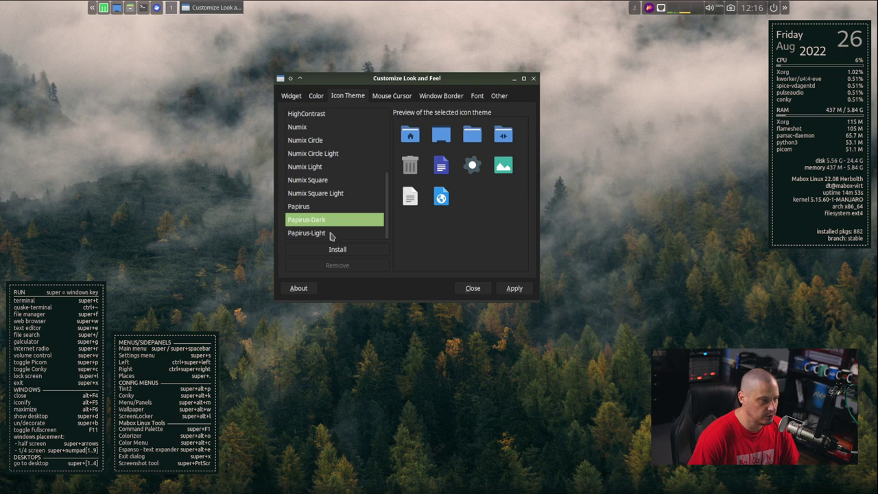
{"action": "left_click", "coordinate": [333, 180]}
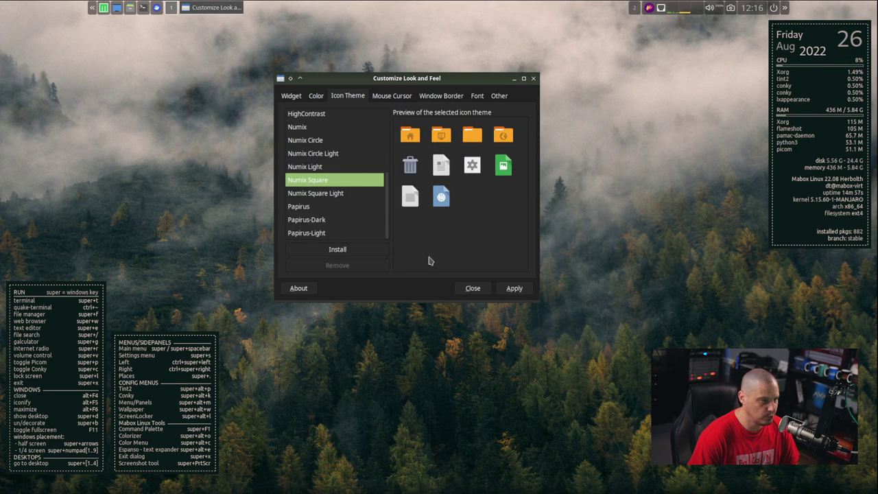
{"action": "left_click", "coordinate": [513, 288]}
{"action": "left_click", "coordinate": [392, 95]}
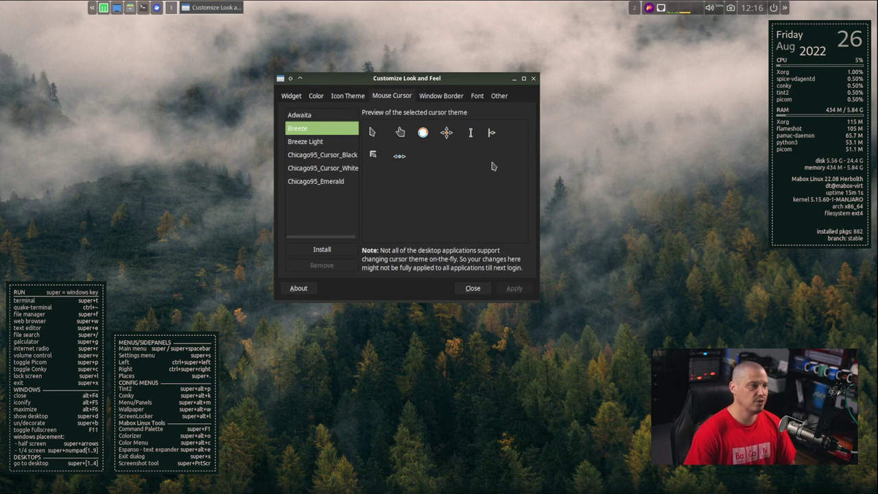
{"action": "left_click", "coordinate": [533, 78]}
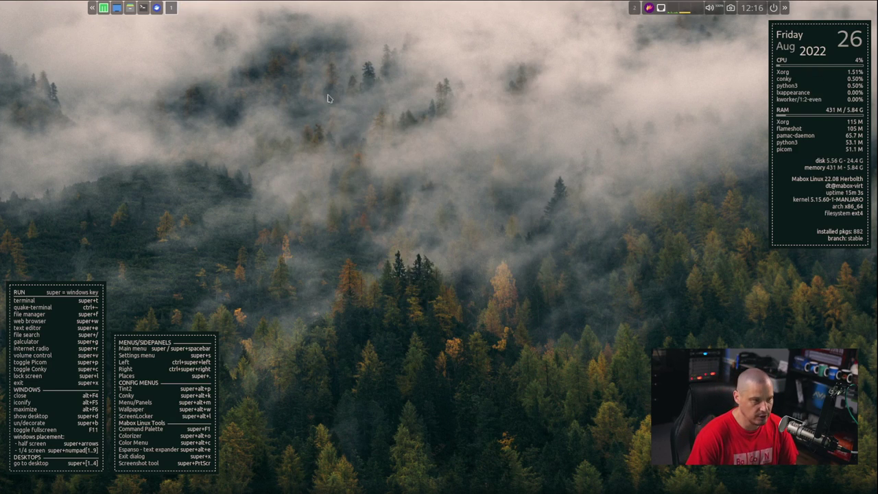
- Open the Mabox Control Center from Mabox Config and move its window up and to the right on the desktop
{"action": "right_click", "coordinate": [220, 92]}
{"action": "mouse_move", "coordinate": [290, 166]}
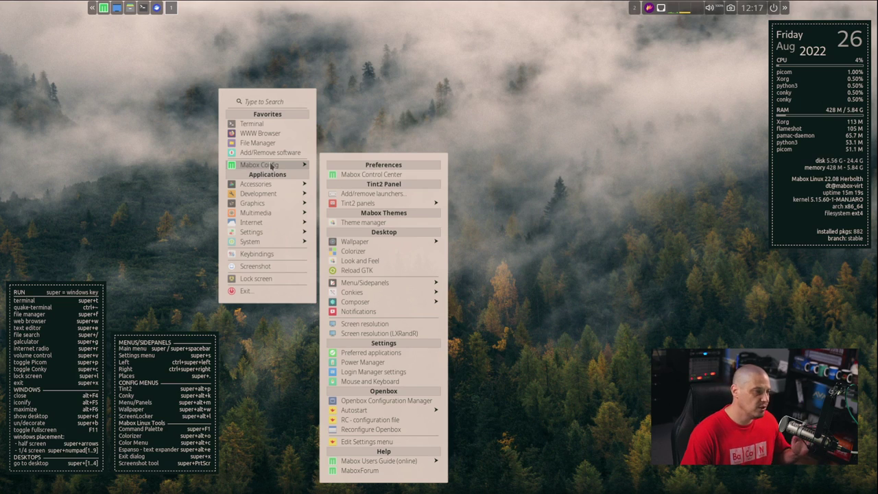
{"action": "left_click", "coordinate": [407, 177]}
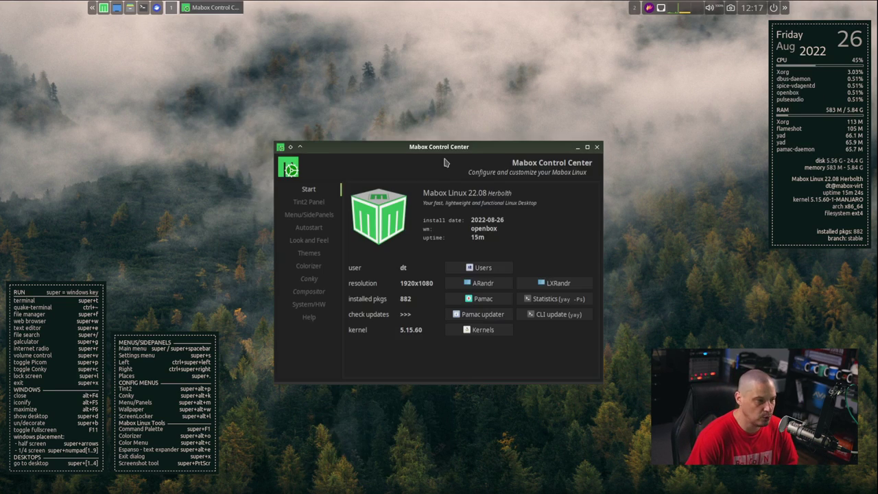
{"action": "left_click_drag", "start_coordinate": [441, 145], "coordinate": [534, 70]}
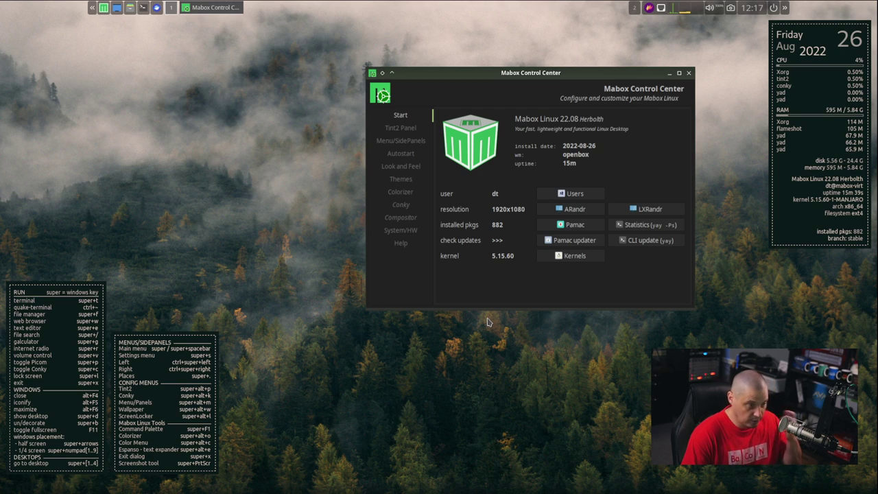
- Add a Galculator launcher to the Tint2 panel from the Control Center's Tint2 Panel page
{"action": "left_click", "coordinate": [405, 129]}
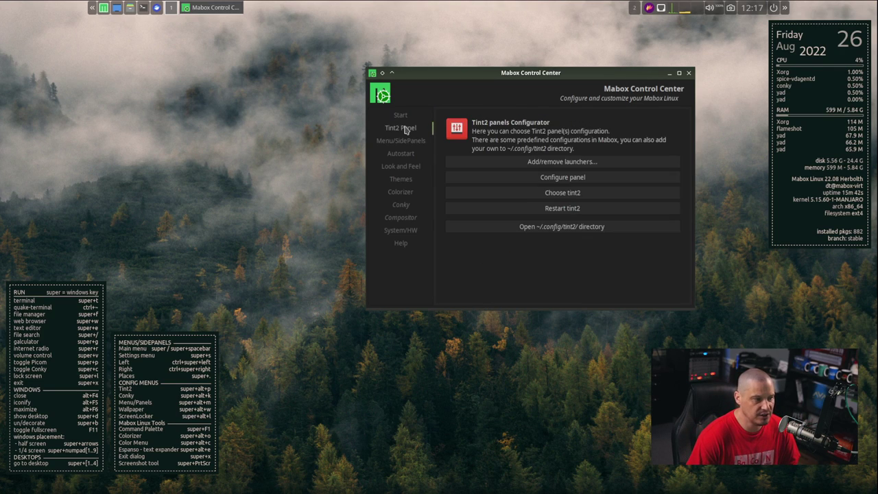
{"action": "left_click", "coordinate": [576, 164]}
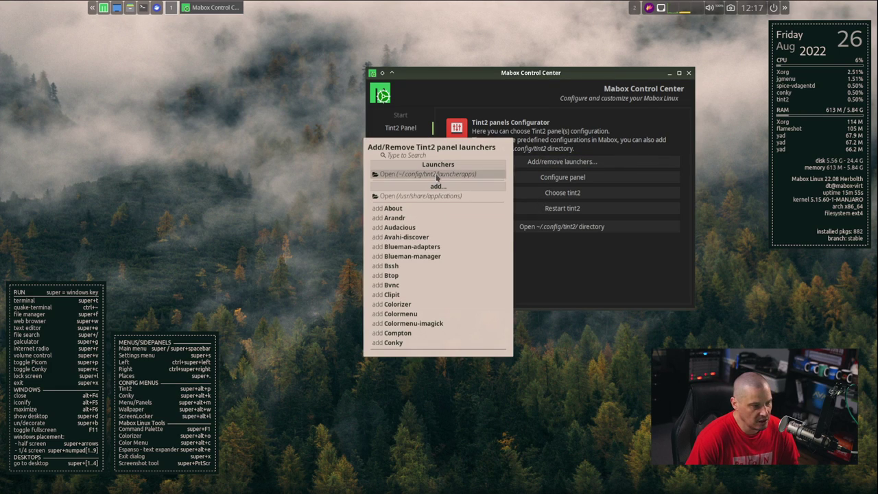
{"action": "scroll", "coordinate": [477, 270], "scroll_direction": "down", "scroll_amount": 3}
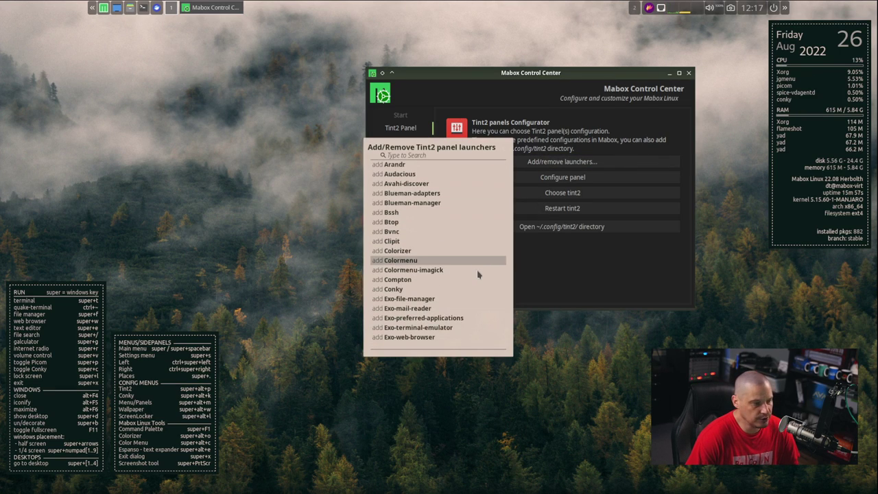
{"action": "scroll", "coordinate": [443, 297], "scroll_direction": "down", "scroll_amount": 3}
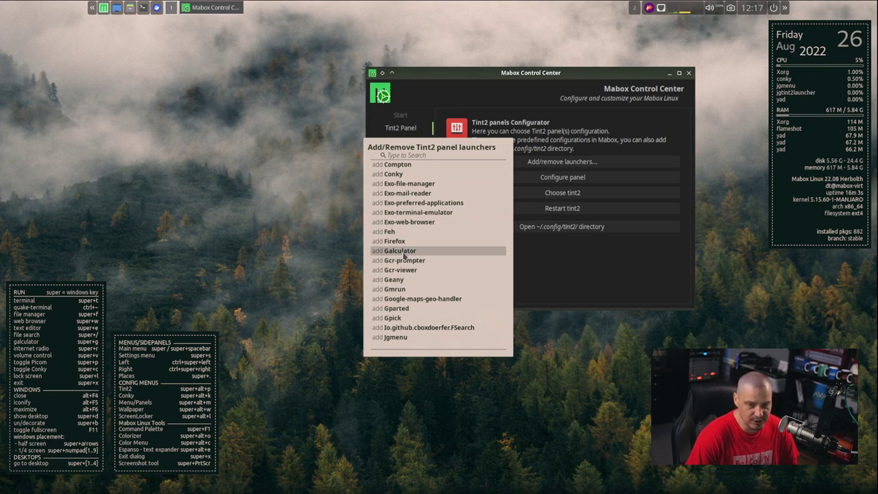
{"action": "left_click", "coordinate": [403, 251]}
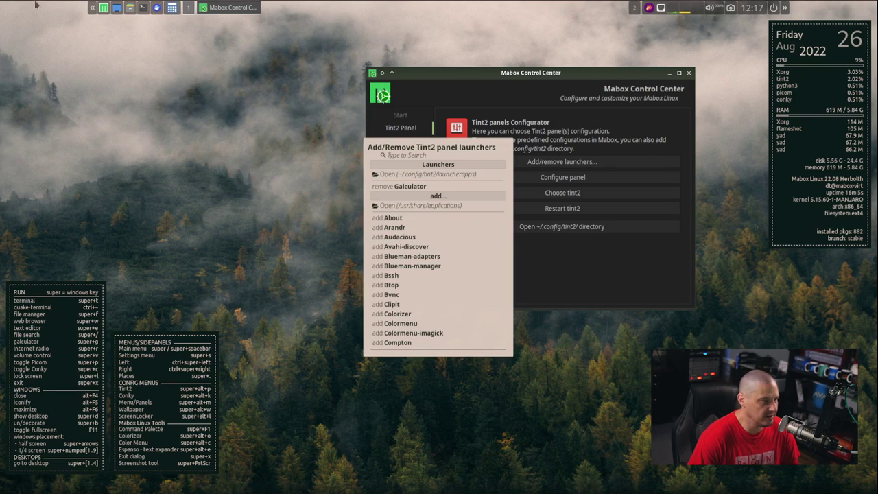
{"action": "left_click", "coordinate": [539, 112]}
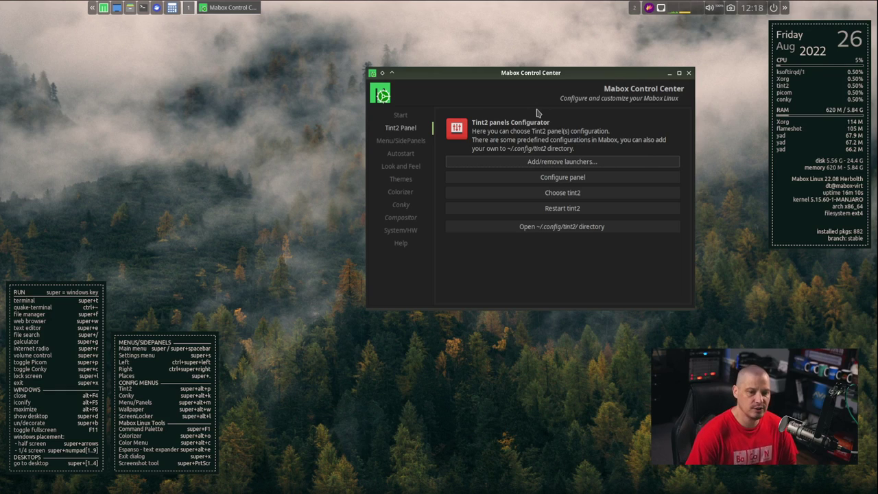
- View the Tint2 panel configuration options, including the horizontal and vertical margins, and close them without choosing a value
{"action": "left_click", "coordinate": [584, 179]}
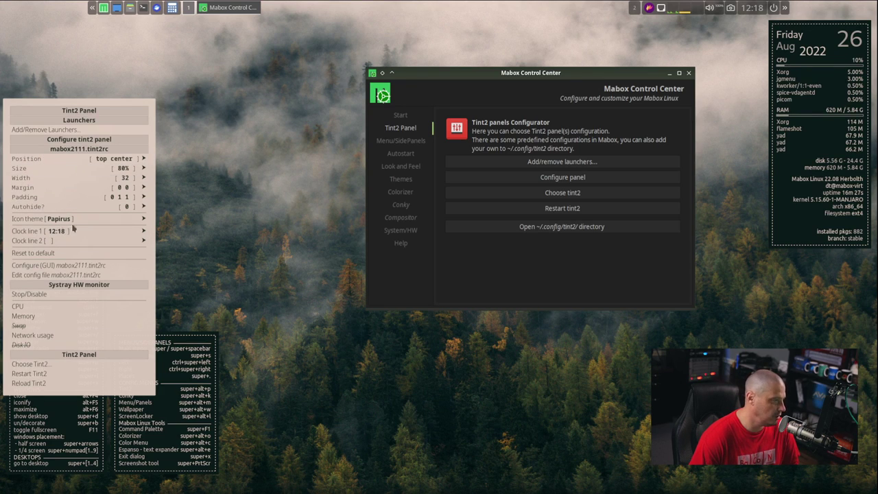
{"action": "mouse_move", "coordinate": [124, 190]}
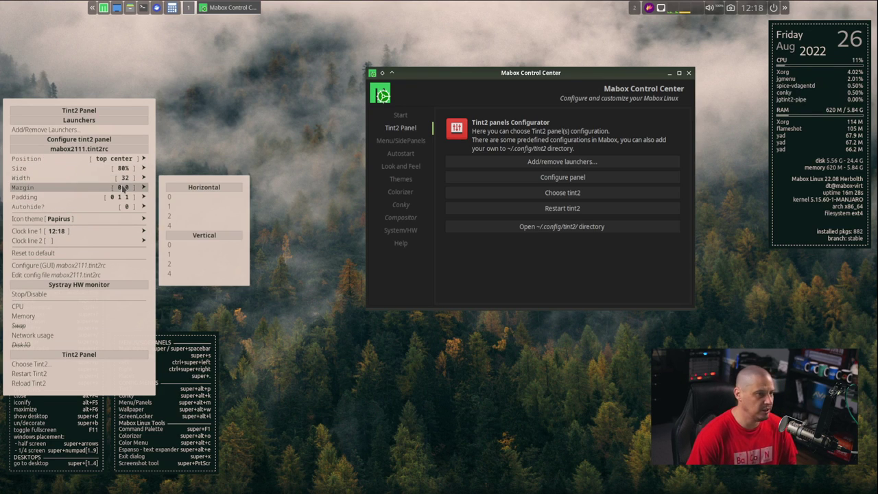
{"action": "left_click", "coordinate": [212, 135]}
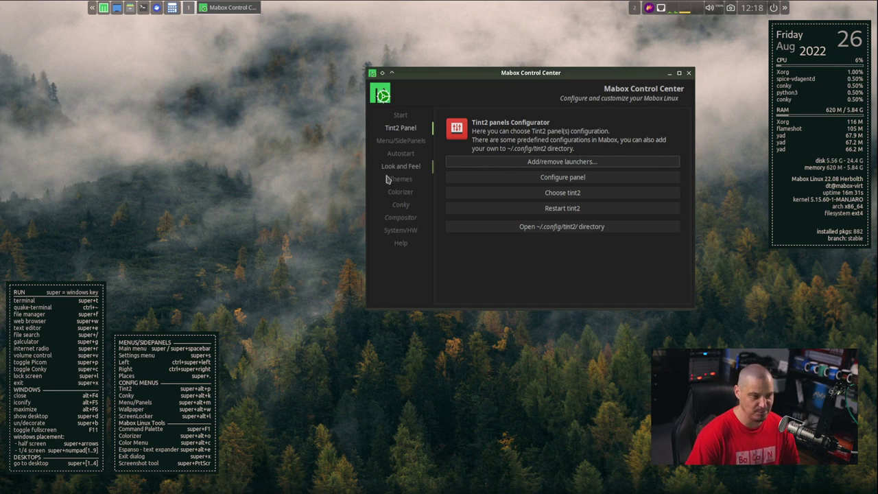
{"action": "left_click", "coordinate": [573, 217]}
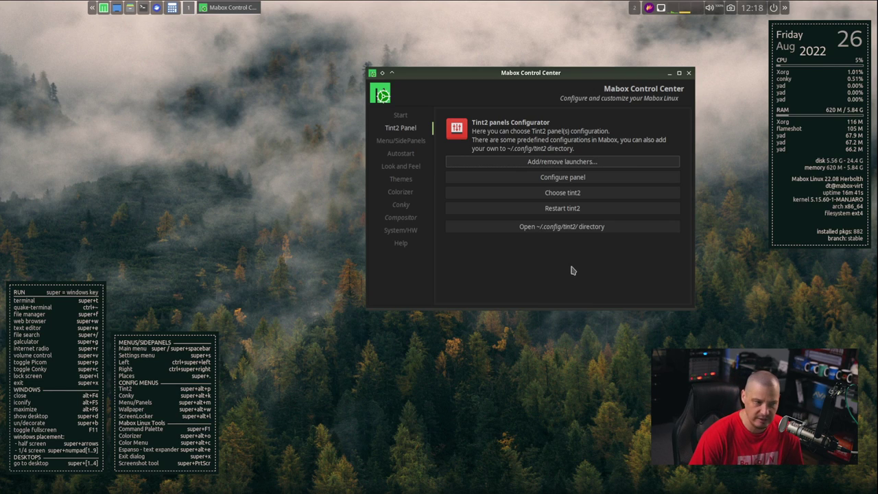
- View the Menu/SidePanels page, show the desktop, and bring up and dismiss the main menu several times to try its access methods
{"action": "left_click", "coordinate": [402, 141]}
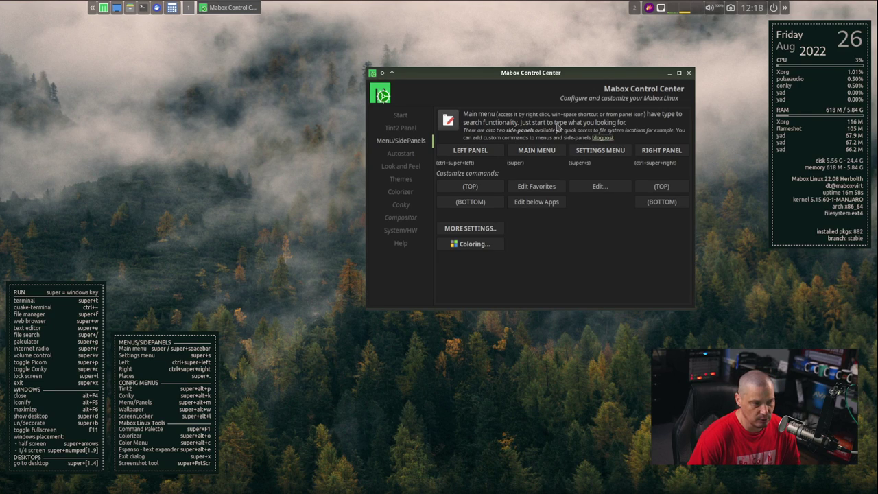
{"action": "key", "text": "super+d"}
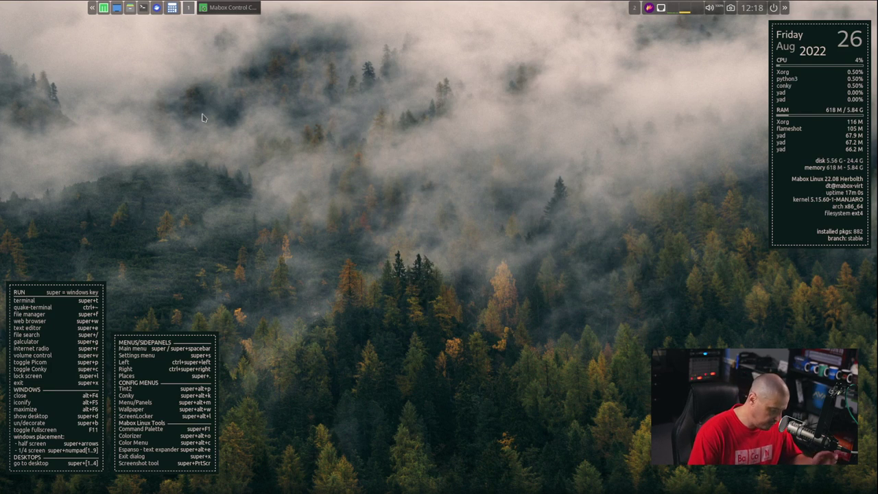
{"action": "key", "text": "super"}
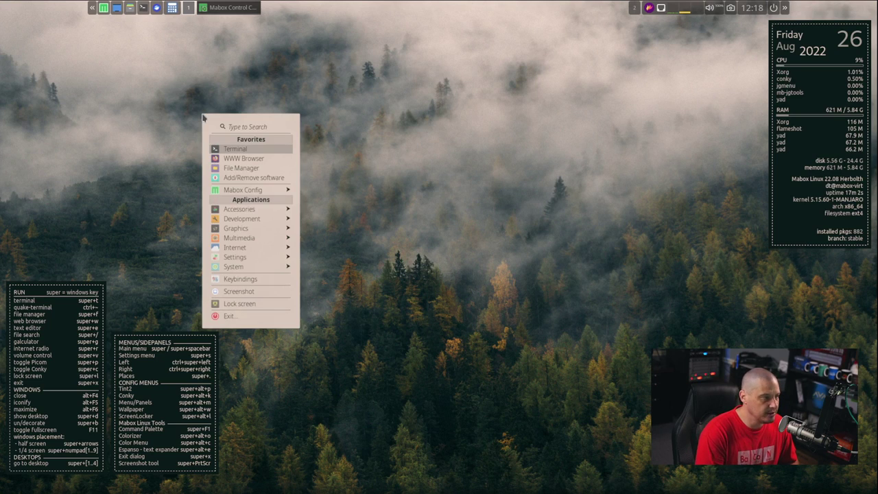
{"action": "key", "text": "Escape"}
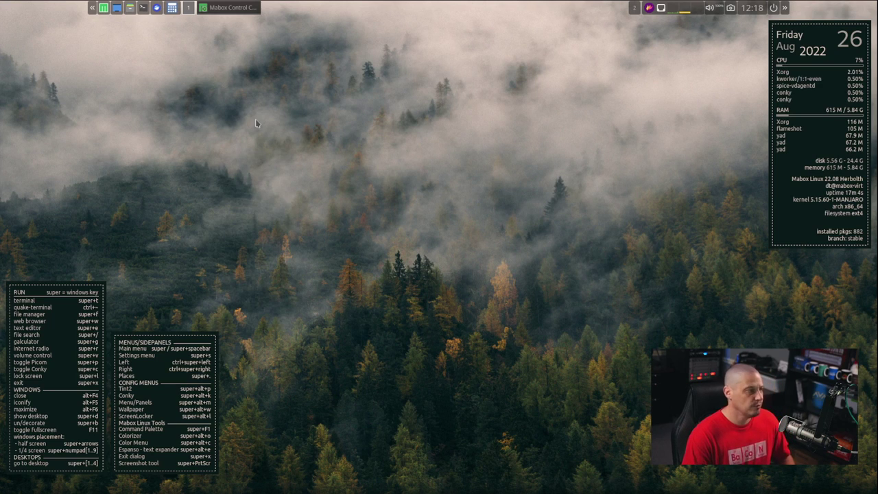
{"action": "right_click", "coordinate": [235, 87]}
{"action": "key", "text": "Escape"}
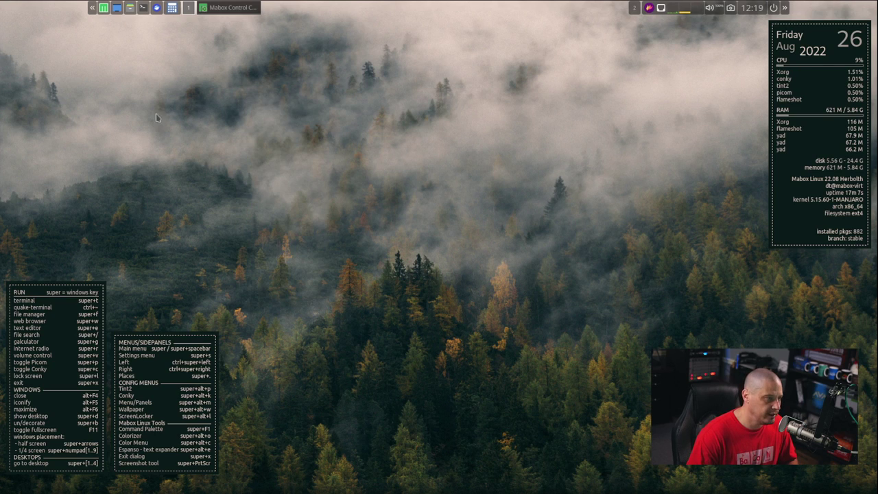
{"action": "right_click", "coordinate": [293, 149]}
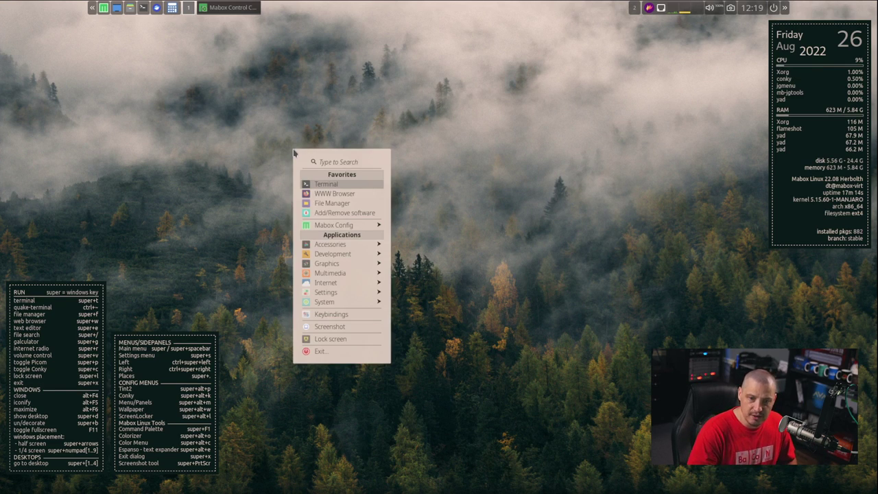
{"action": "key", "text": "Escape"}
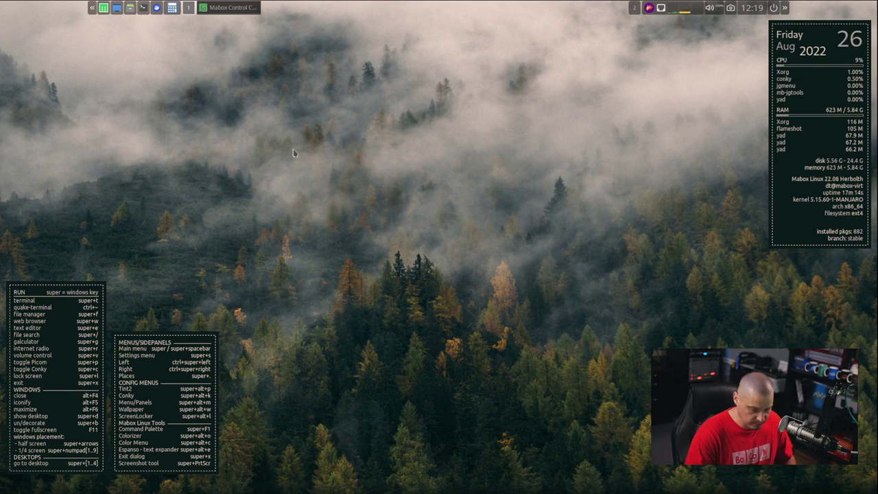
- Open Colorizer from the restored Control Center and examine its Openbox Theme, Menus/Panels, Conky and PyRadio color options
{"action": "left_click", "coordinate": [229, 7]}
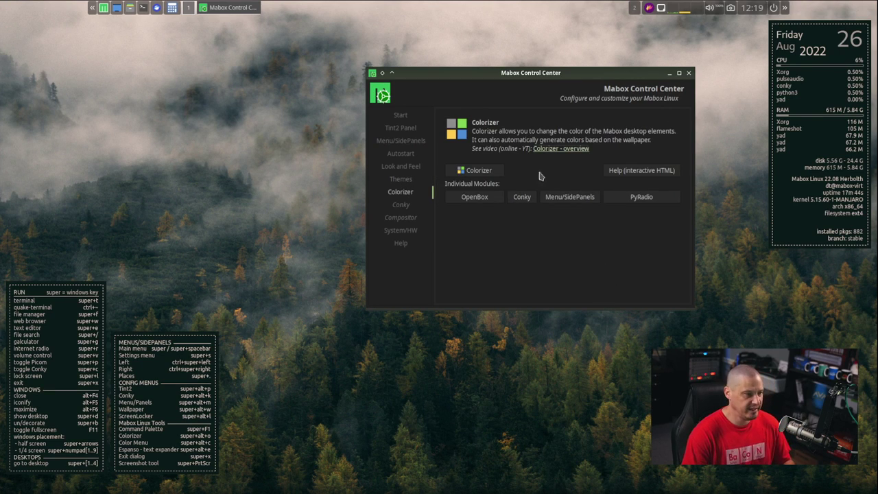
{"action": "left_click_drag", "start_coordinate": [546, 76], "coordinate": [509, 52]}
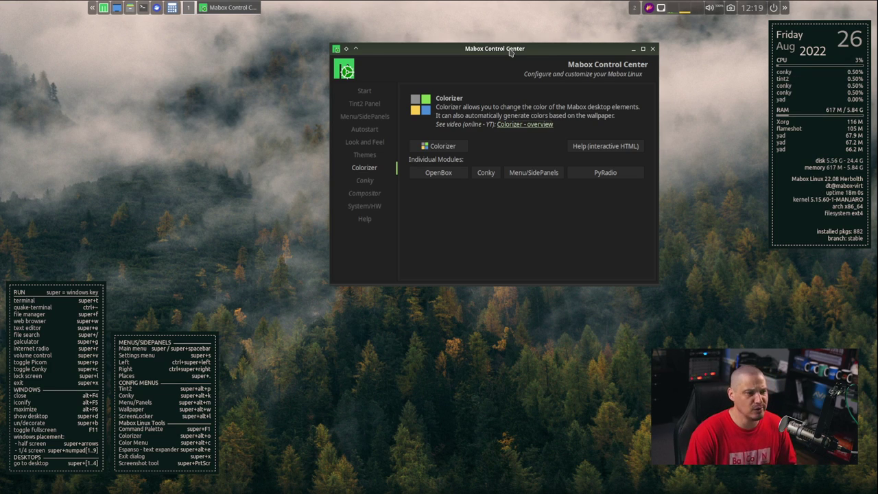
{"action": "left_click", "coordinate": [452, 146]}
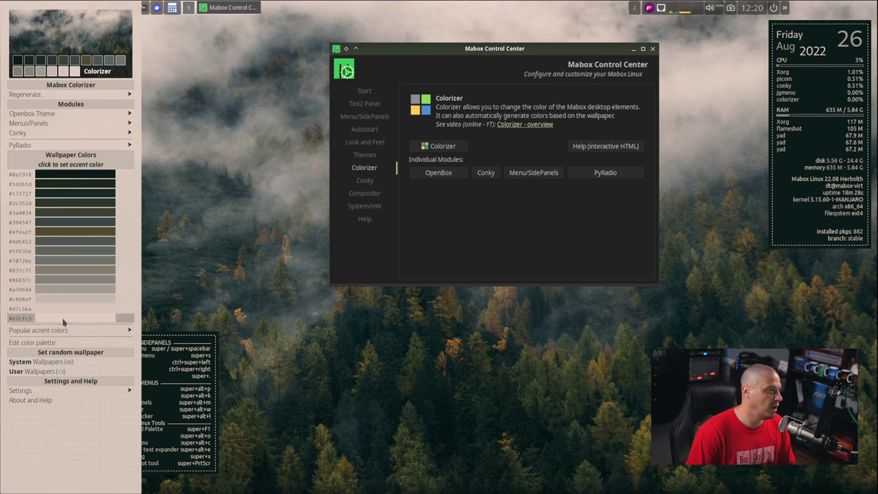
{"action": "mouse_move", "coordinate": [62, 94]}
{"action": "mouse_move", "coordinate": [58, 113]}
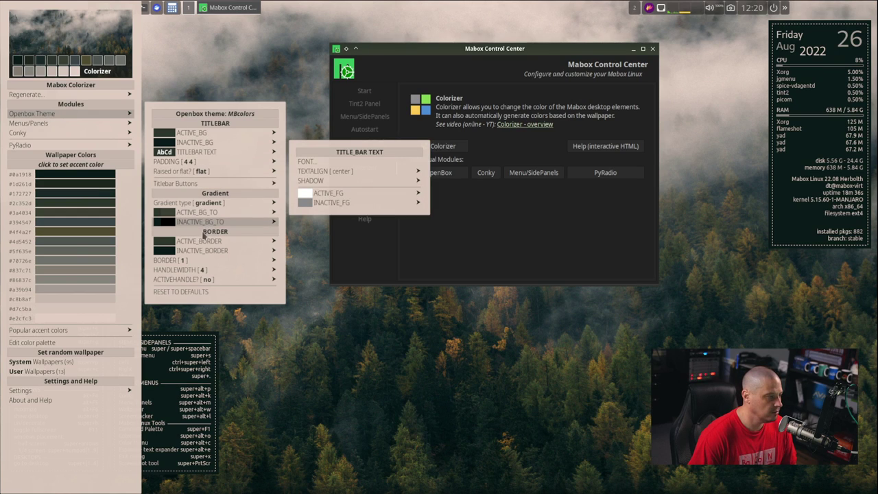
{"action": "mouse_move", "coordinate": [272, 226]}
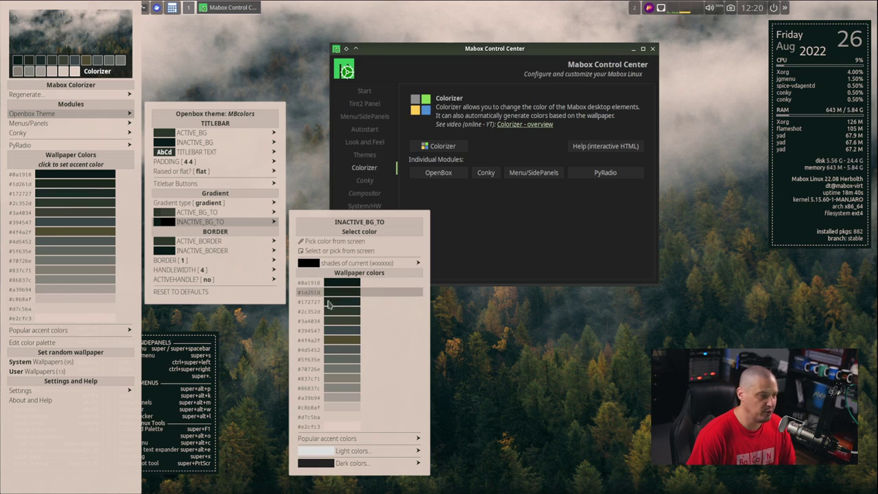
{"action": "mouse_move", "coordinate": [84, 124]}
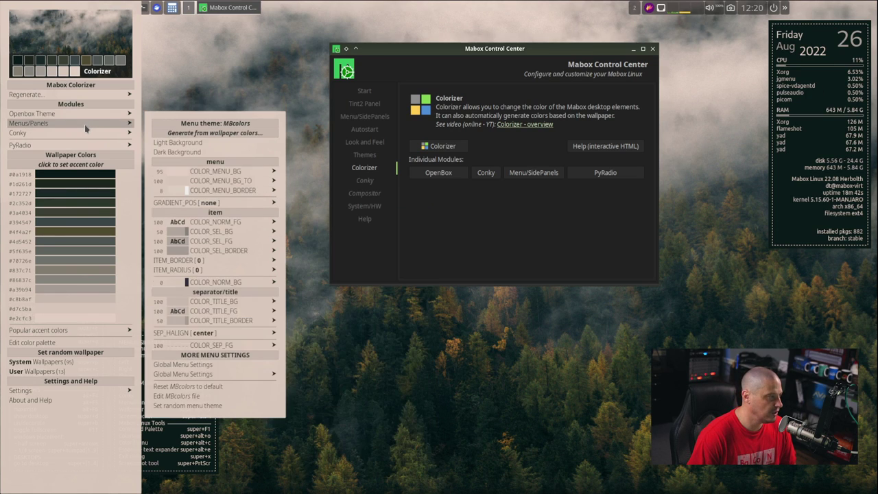
{"action": "mouse_move", "coordinate": [183, 245]}
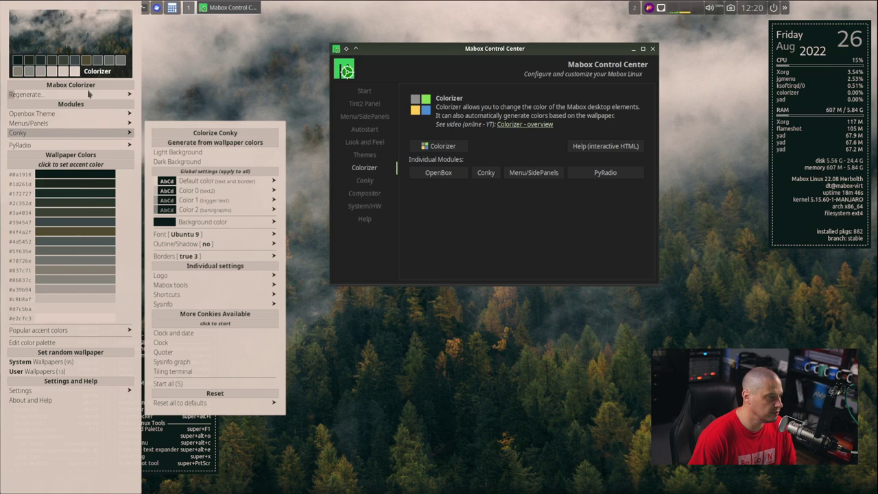
{"action": "mouse_move", "coordinate": [69, 144]}
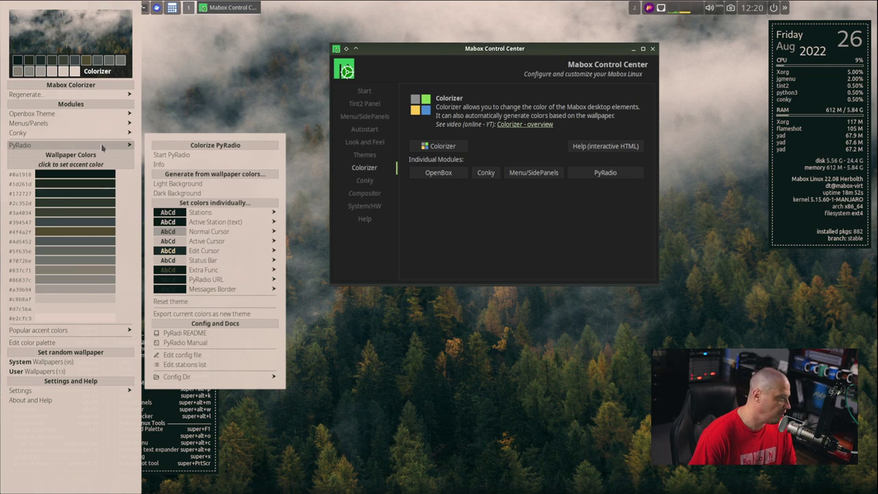
- Set the desktop accent color to #e9643a from the Plasma group of popular accent colors
{"action": "mouse_move", "coordinate": [63, 333]}
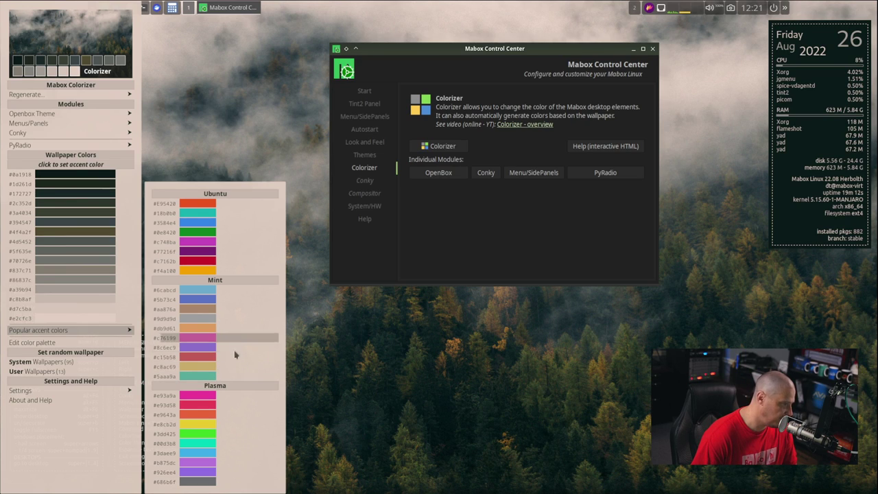
{"action": "left_click", "coordinate": [211, 415]}
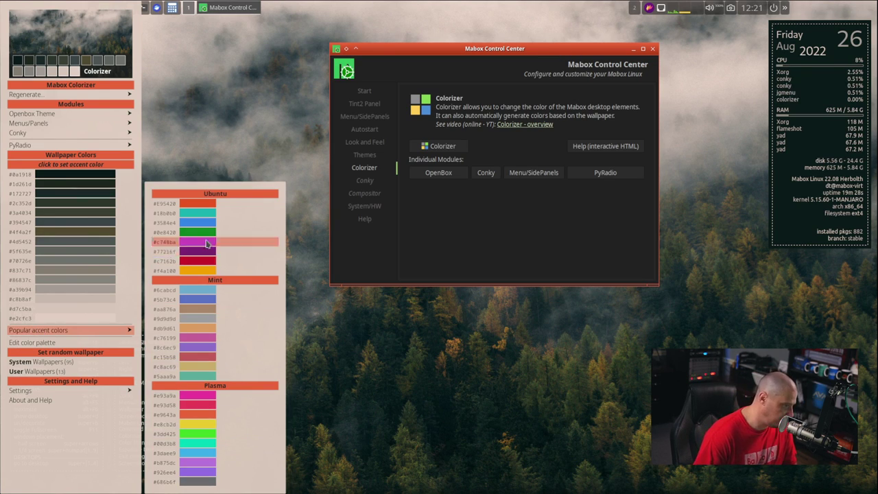
- Try the Ubuntu accent color #0e8420, set the desktop accent to the wallpaper color #1d261d, and dismiss Colorizer
{"action": "left_click", "coordinate": [206, 232]}
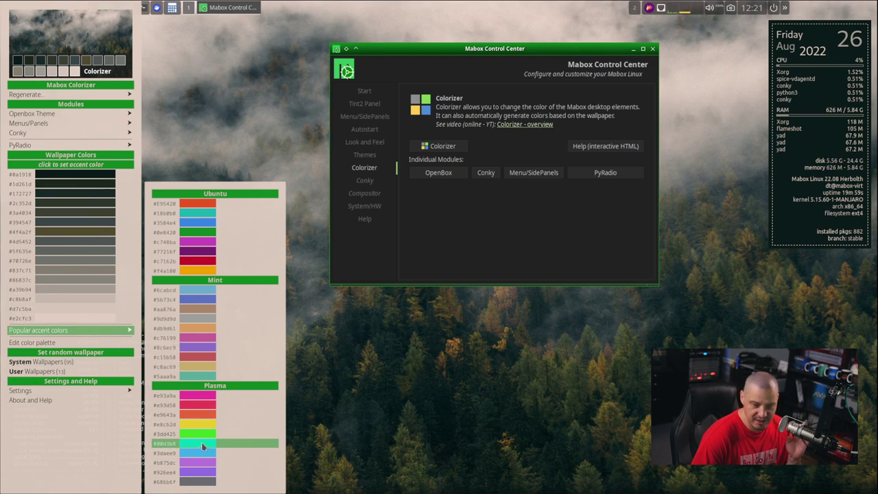
{"action": "left_click", "coordinate": [91, 185]}
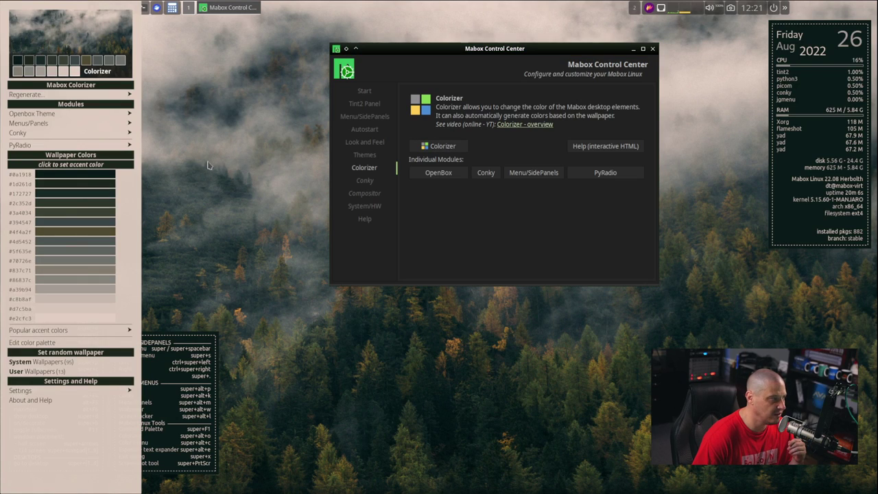
{"action": "left_click", "coordinate": [420, 46]}
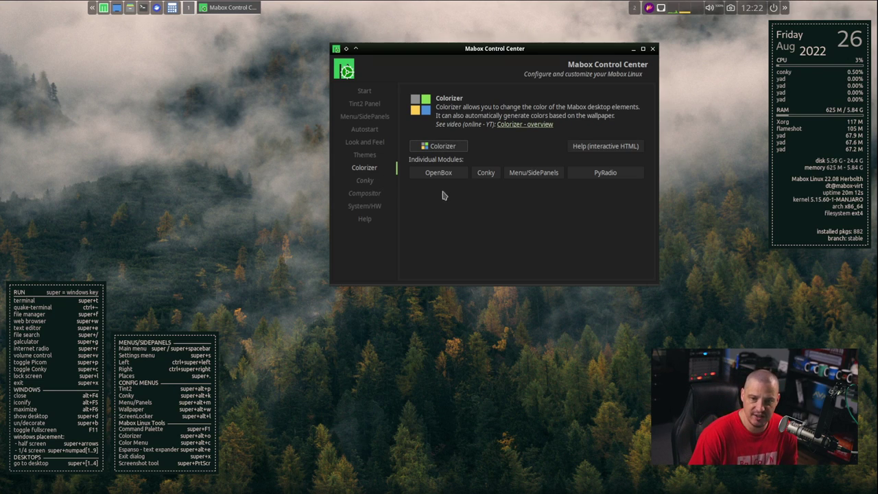
- Reopen Colorizer from the Control Center to view it, dismiss it and close the Control Center
{"action": "left_click", "coordinate": [429, 146]}
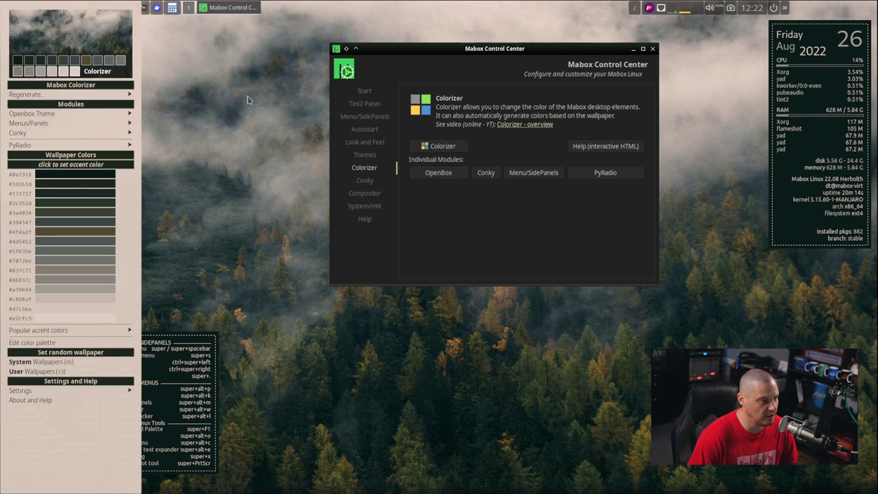
{"action": "left_click", "coordinate": [207, 193]}
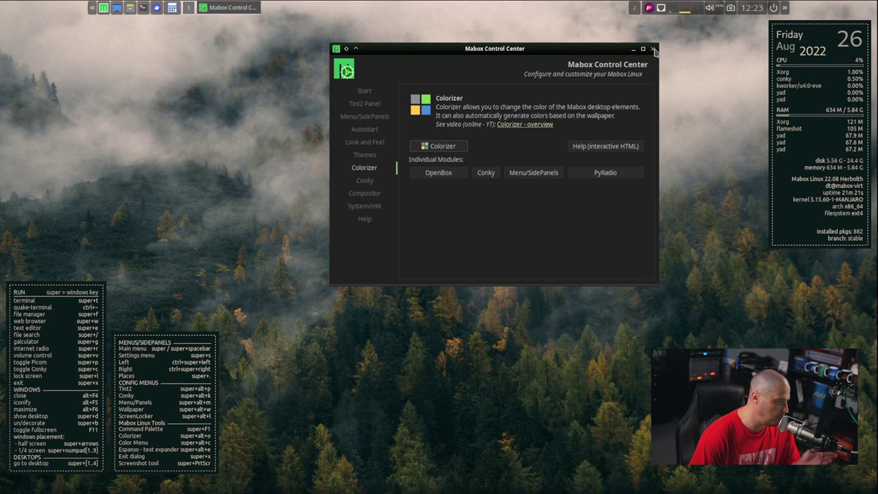
{"action": "left_click", "coordinate": [653, 52]}
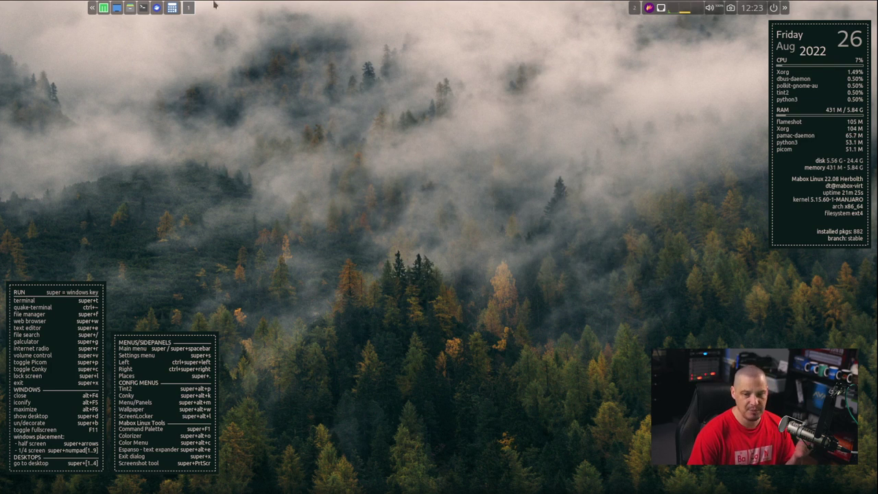
- Open the file manager on the home folder, move its window up, and tile it to the left half of the screen
{"action": "left_click", "coordinate": [130, 8]}
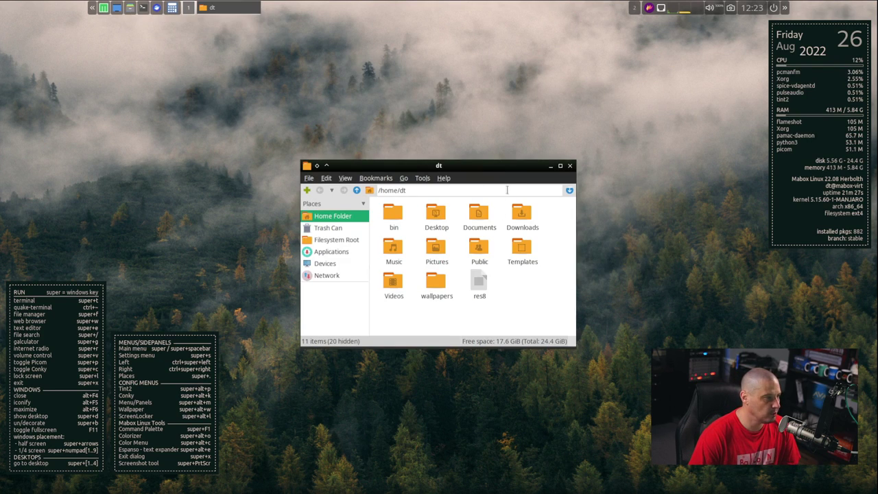
{"action": "left_click_drag", "start_coordinate": [492, 168], "coordinate": [507, 80]}
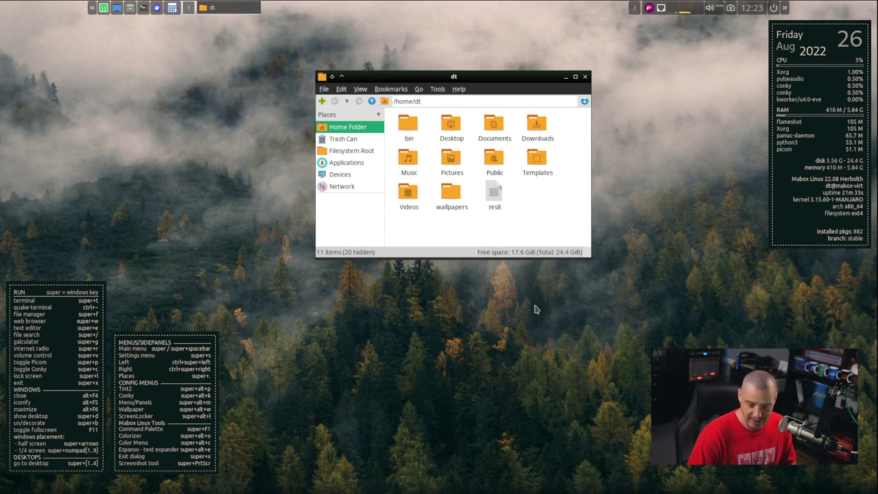
{"action": "key", "text": "super+Left"}
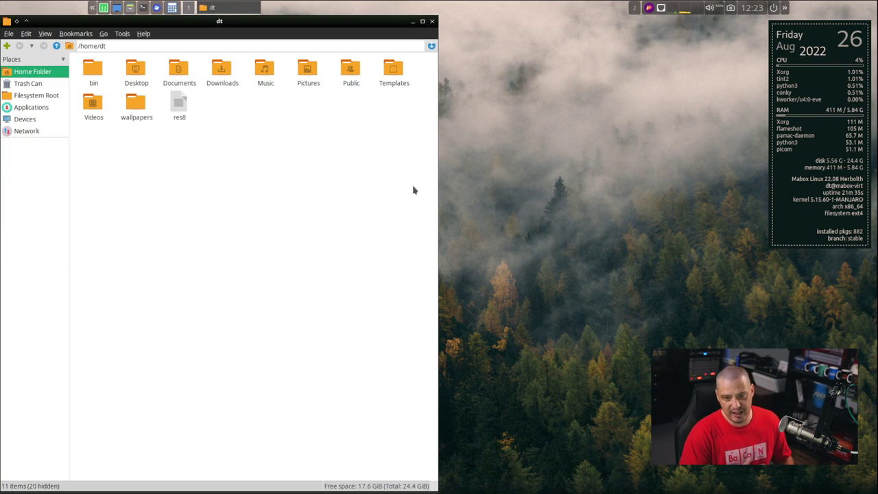
- Open the calculator, try tiling it to the right, top and bottom halves of the screen, and close it and the file manager
{"action": "left_click", "coordinate": [173, 8]}
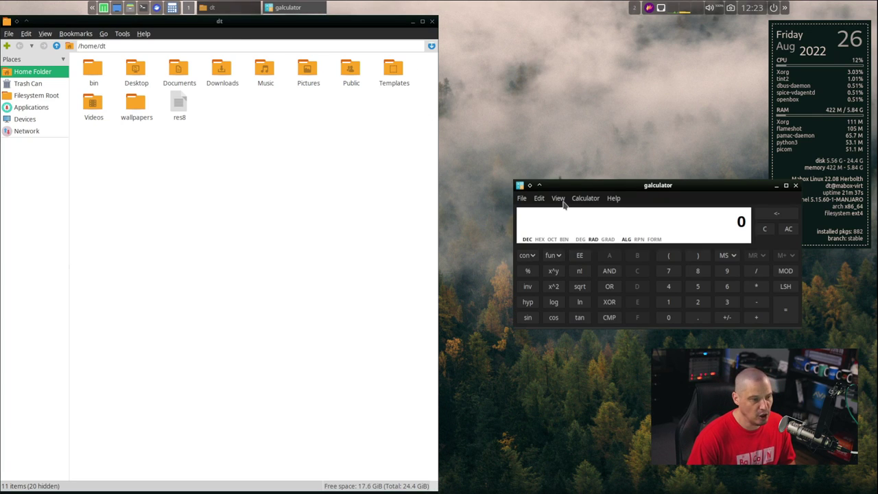
{"action": "key", "text": "super+Right"}
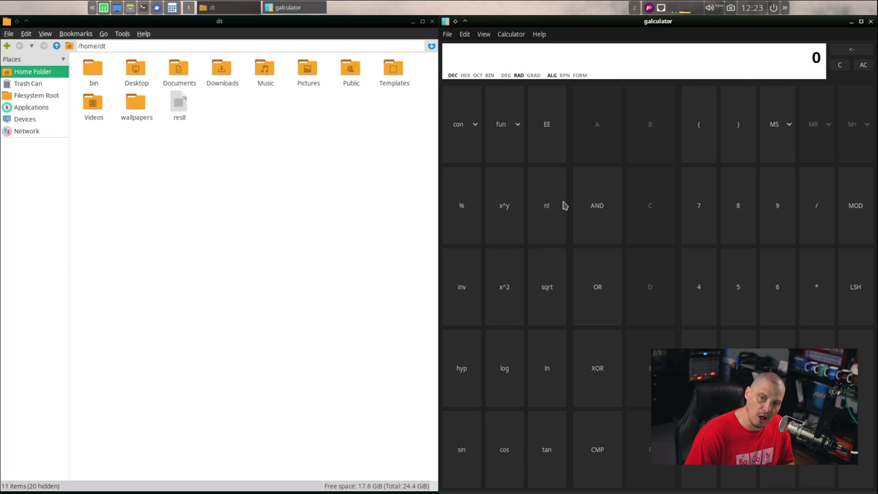
{"action": "key", "text": "super+Up"}
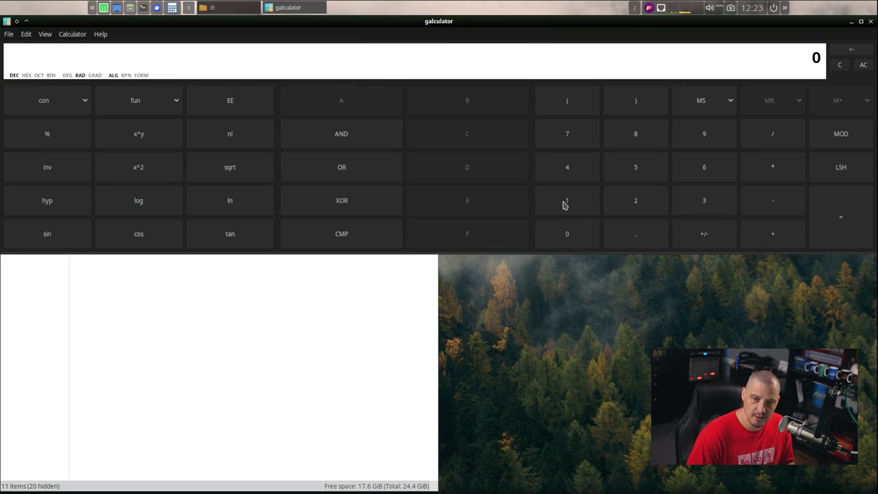
{"action": "key", "text": "super+Down"}
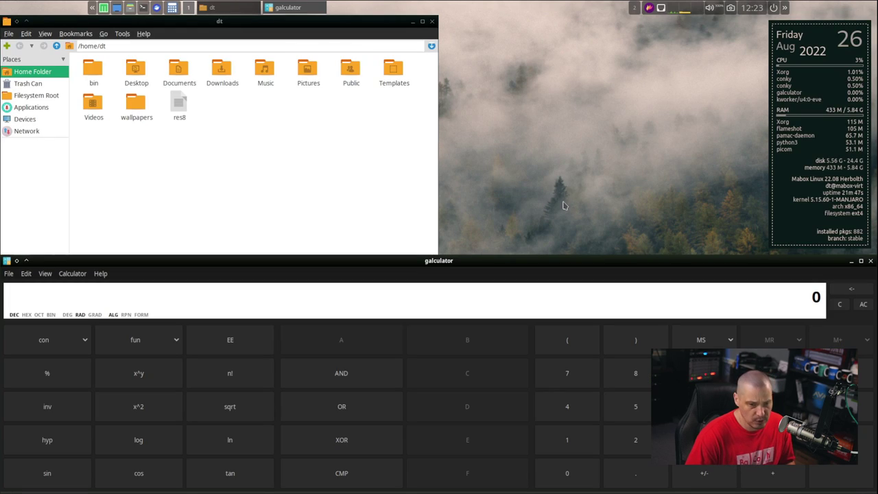
{"action": "key", "text": "super+Right"}
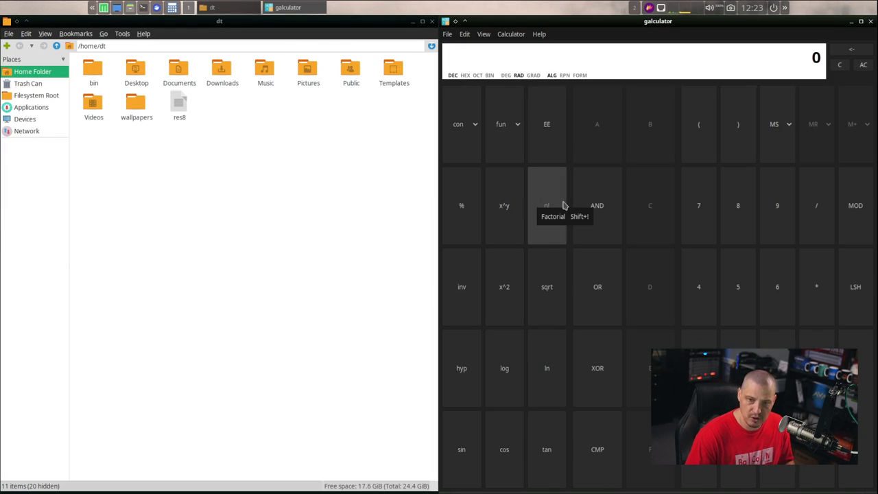
{"action": "key", "text": "alt+F4"}
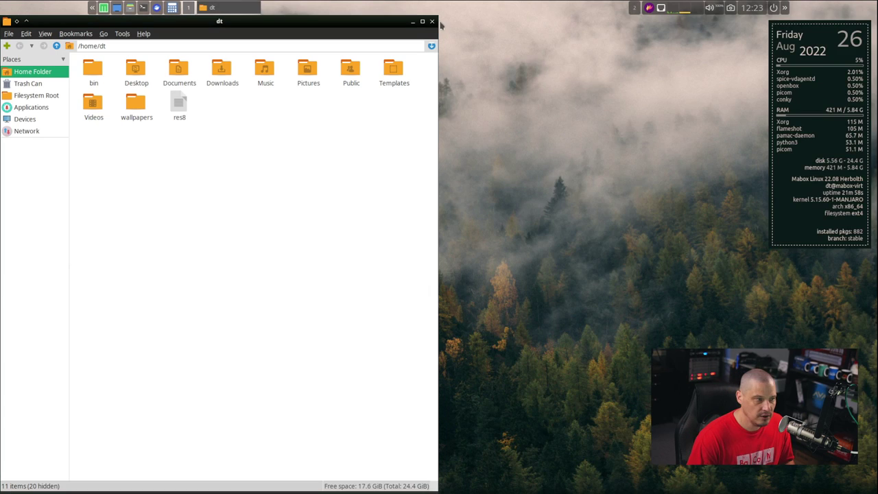
{"action": "left_click", "coordinate": [431, 21]}
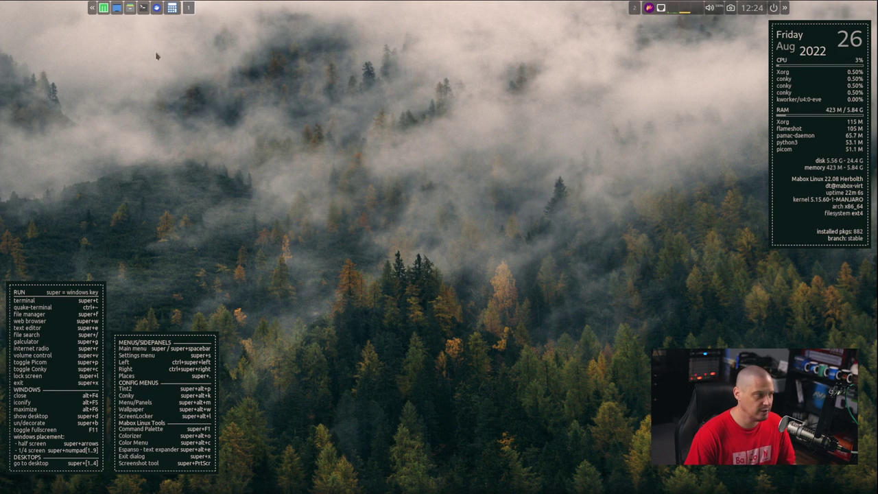
- Open a terminal, maximize its window and enlarge its text by four steps
{"action": "key", "text": "super+t"}
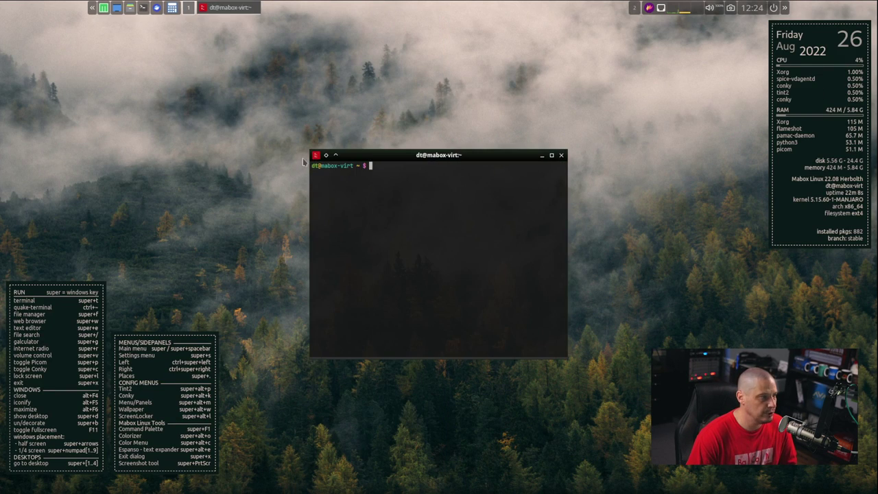
{"action": "double_click", "coordinate": [470, 158]}
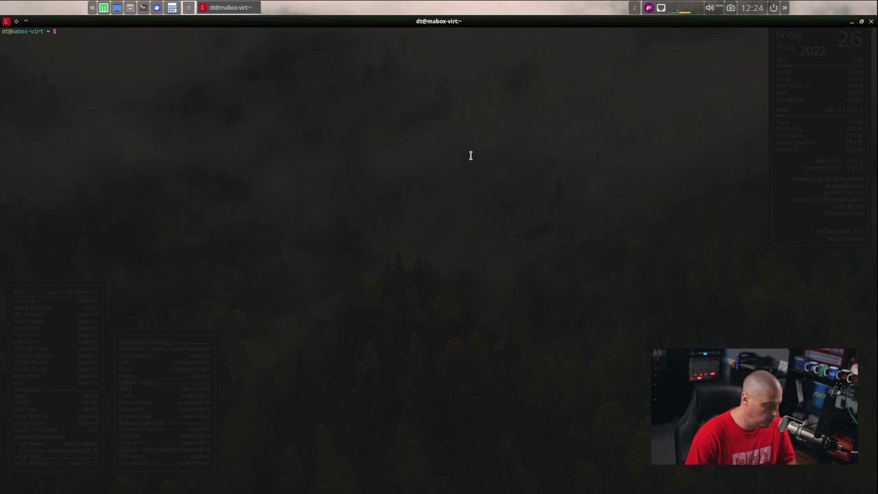
{"action": "key", "text": "ctrl+plus"}
{"action": "key", "text": "ctrl+plus"}
{"action": "key", "text": "ctrl+plus"}
{"action": "key", "text": "ctrl+plus"}
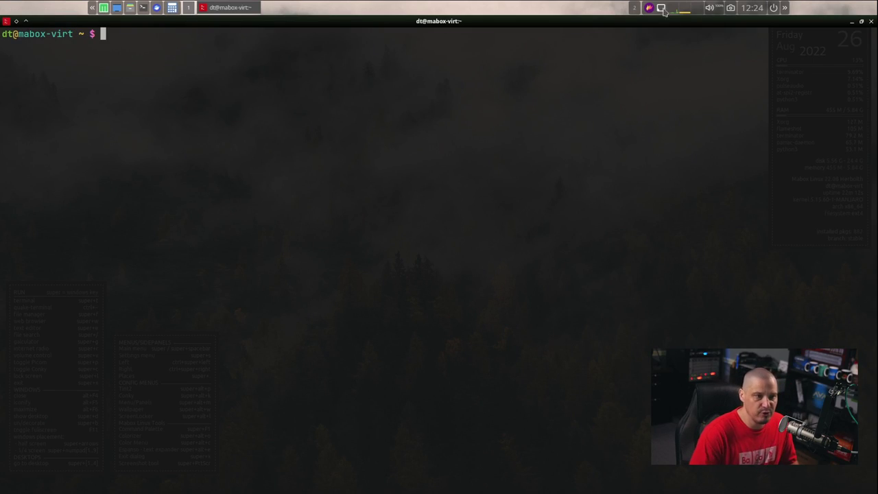
- Quit the Flameshot screenshot tool running in the background and try to run htop in the terminal
{"action": "right_click", "coordinate": [649, 7]}
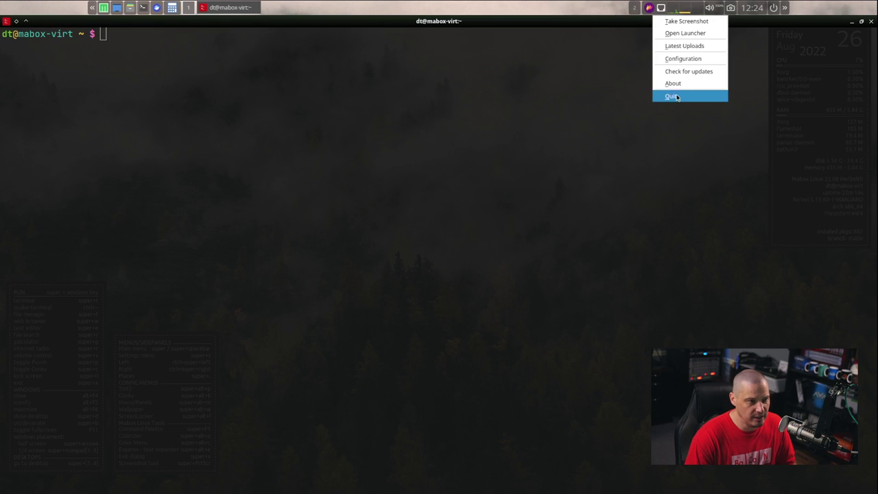
{"action": "left_click", "coordinate": [675, 98]}
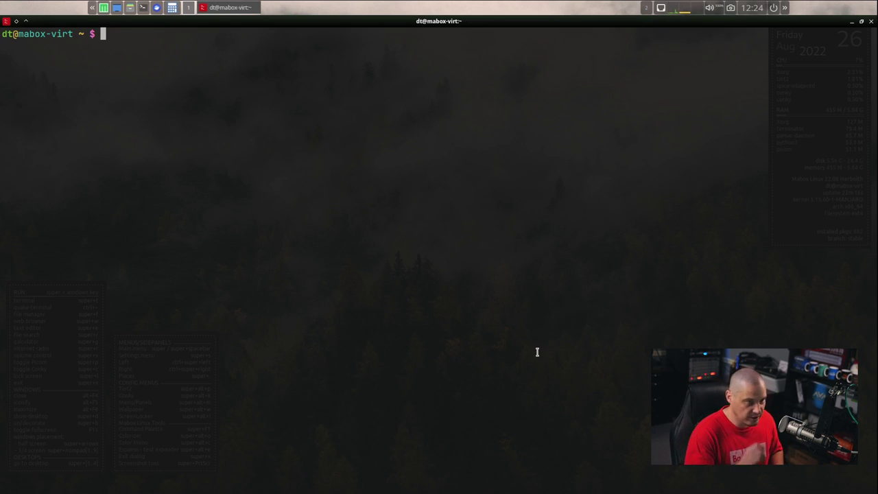
{"action": "type", "text": "htop"}
{"action": "key", "text": "Return"}
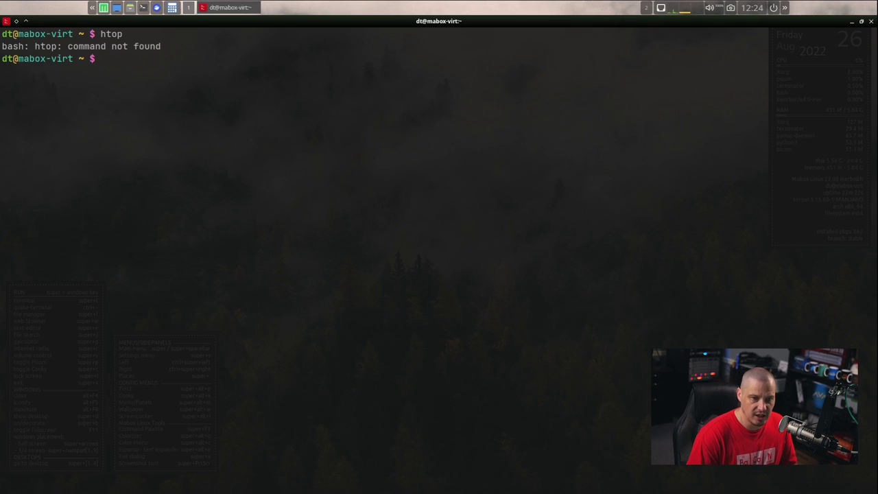
- Install htop with sudo pacman -S htop, entering the account password and accepting the installation
{"action": "type", "text": "sudo pacman"}
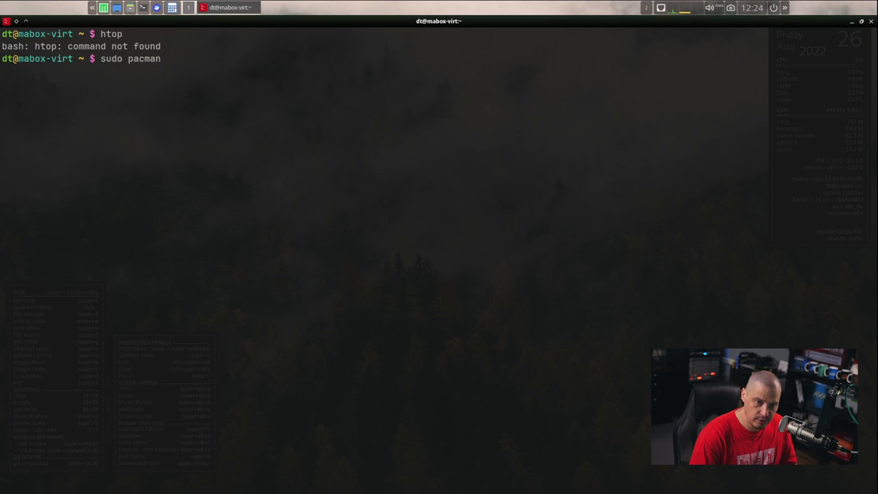
{"action": "type", "text": " -S htop"}
{"action": "key", "text": "Return"}
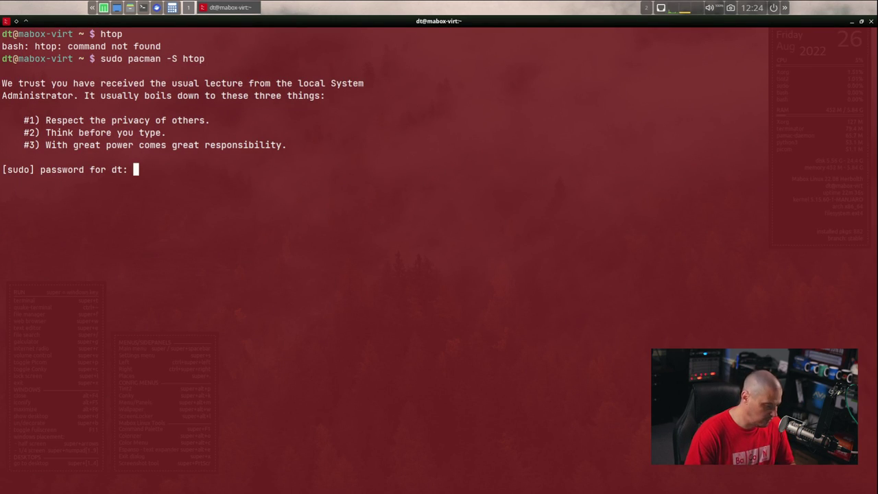
{"action": "key", "text": "Return"}
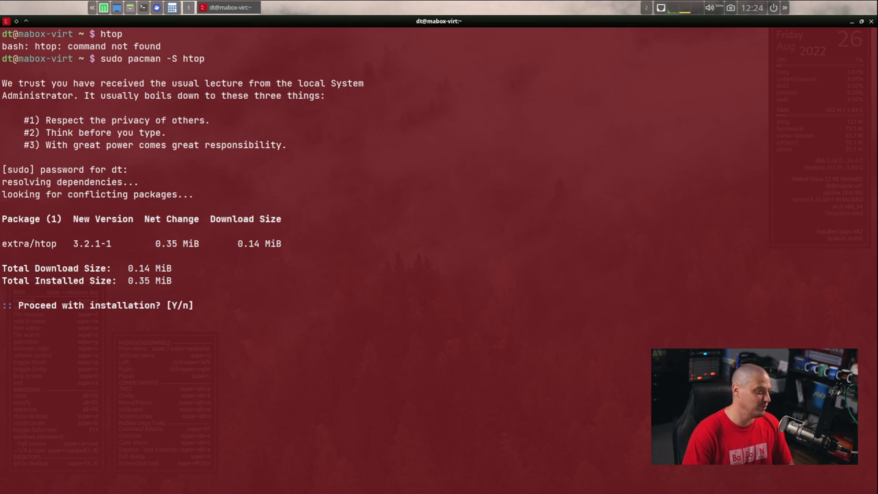
{"action": "key", "text": "Return"}
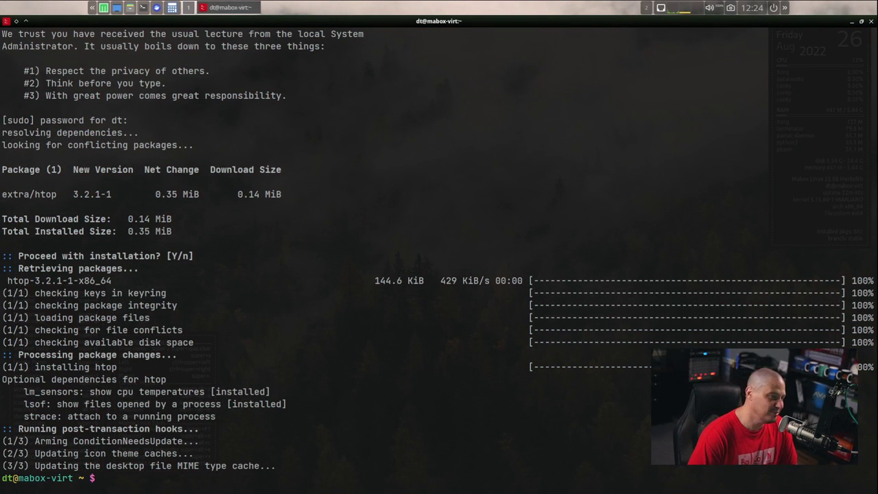
- Run htop to examine the processes, CPU and memory usage, and close the terminal
{"action": "type", "text": "htop"}
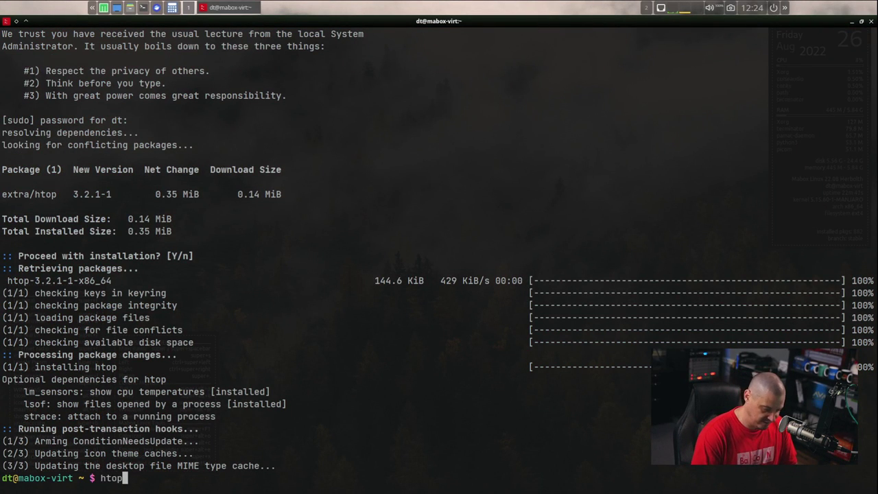
{"action": "key", "text": "Return"}
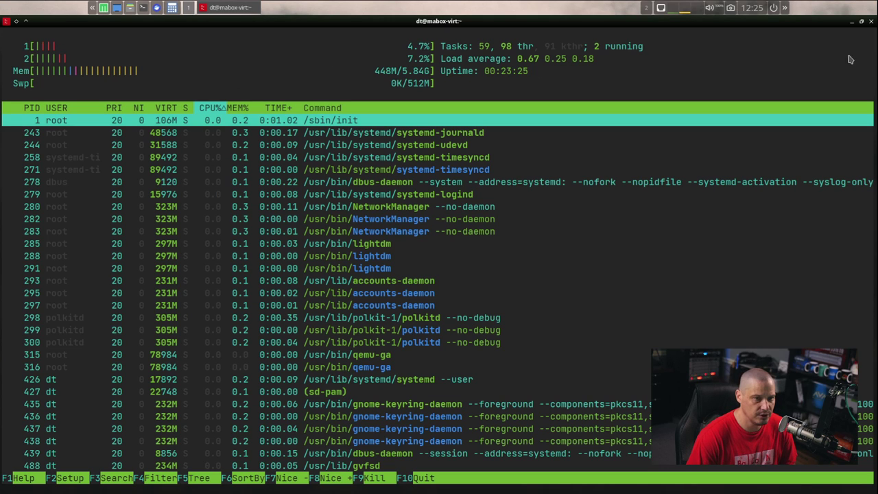
{"action": "left_click", "coordinate": [871, 22]}
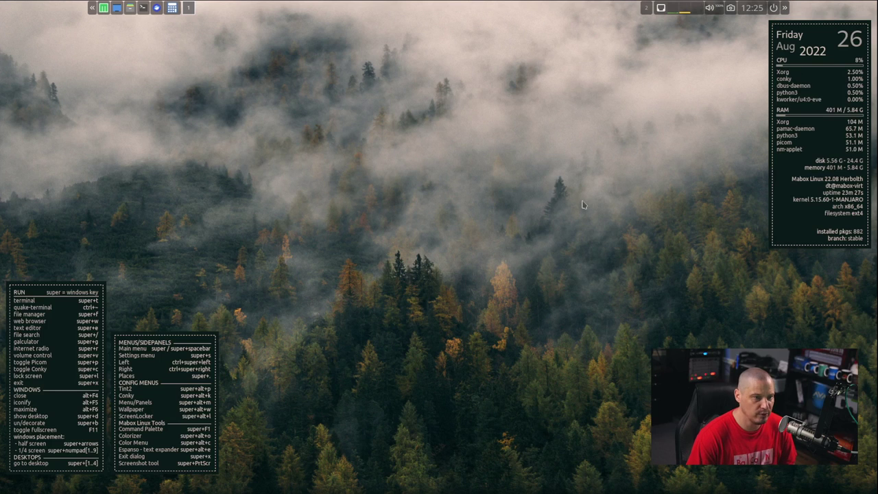